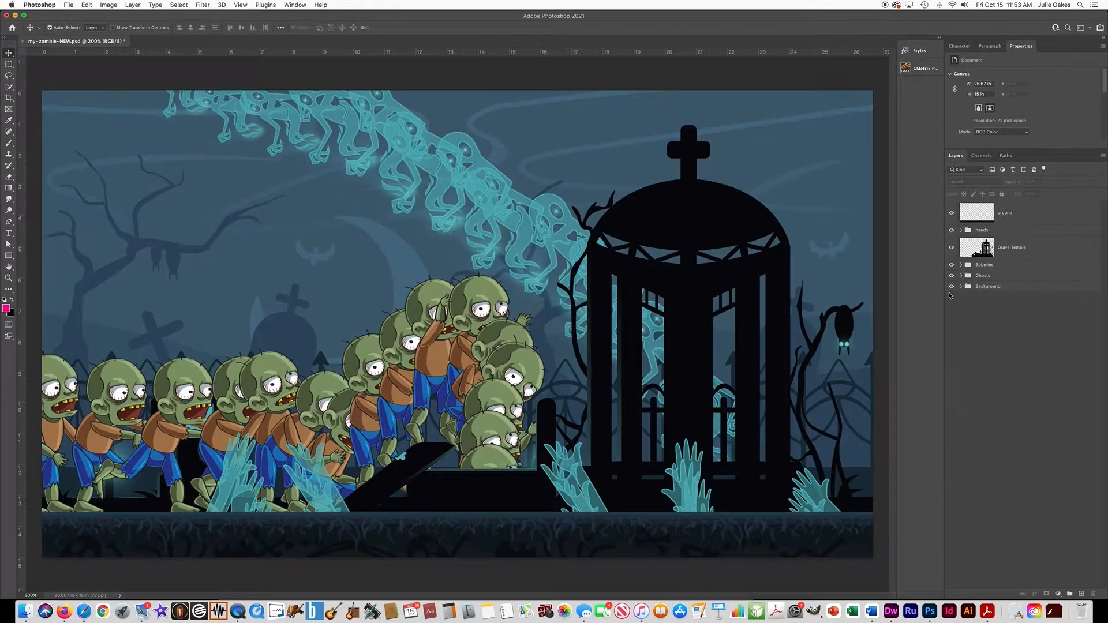
Step: Examine which layers are inside the Background, Ghosts and zombie groups
left_click(961, 287)
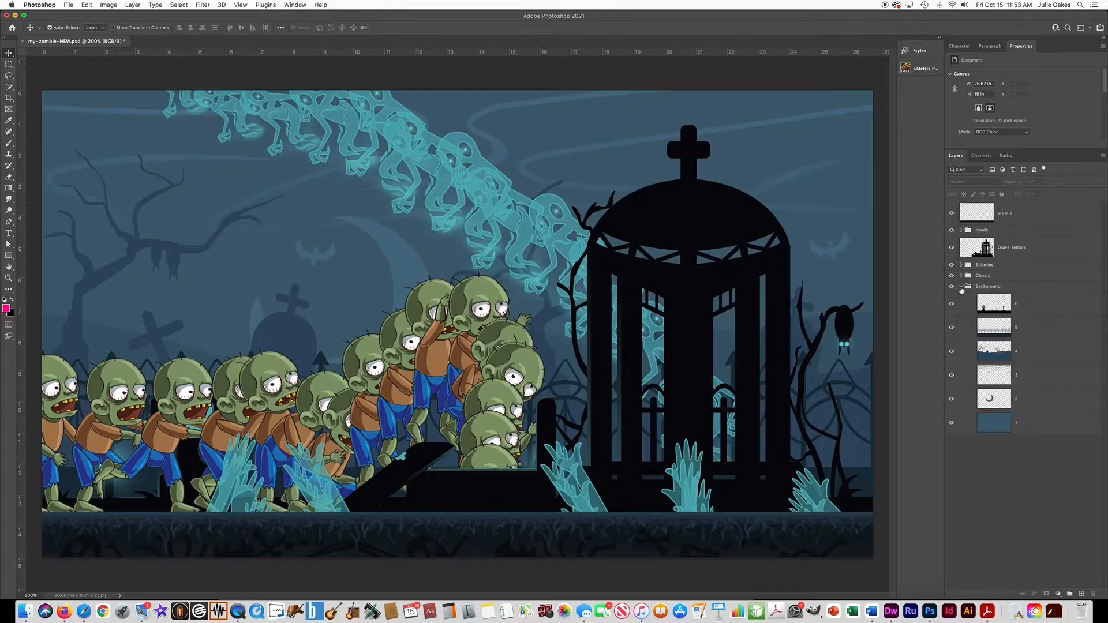
left_click(961, 287)
left_click(961, 276)
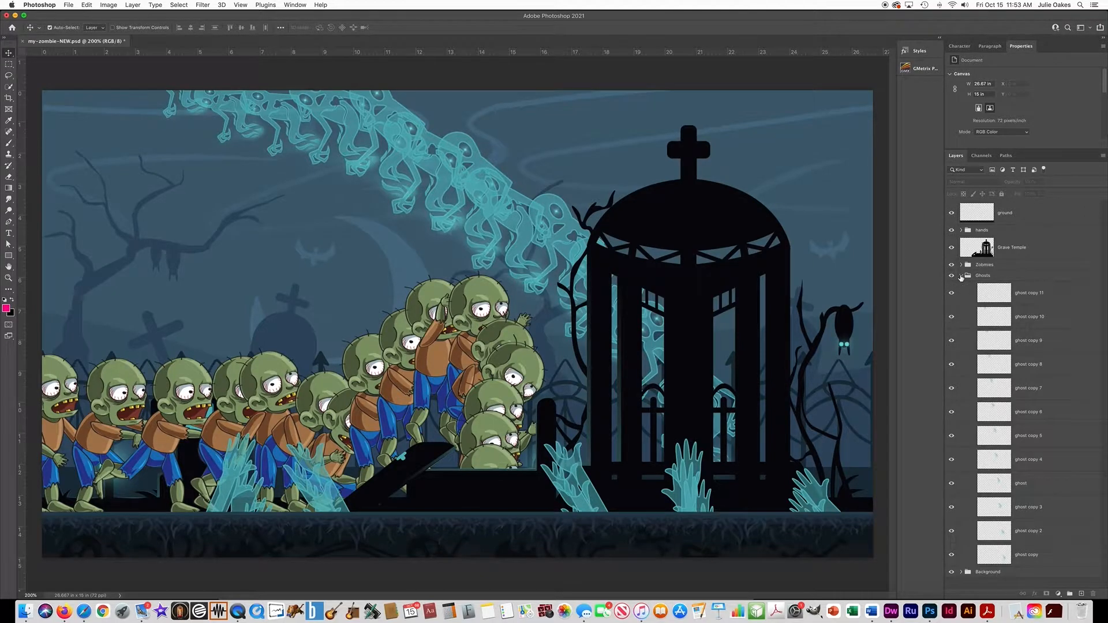
left_click(961, 276)
left_click(962, 265)
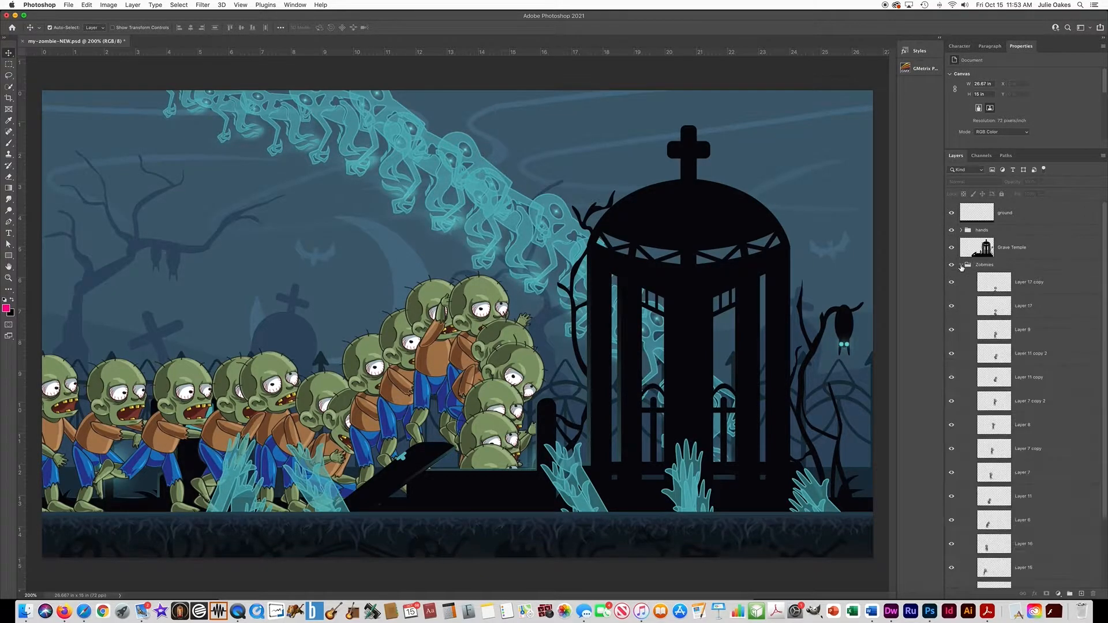
left_click(961, 265)
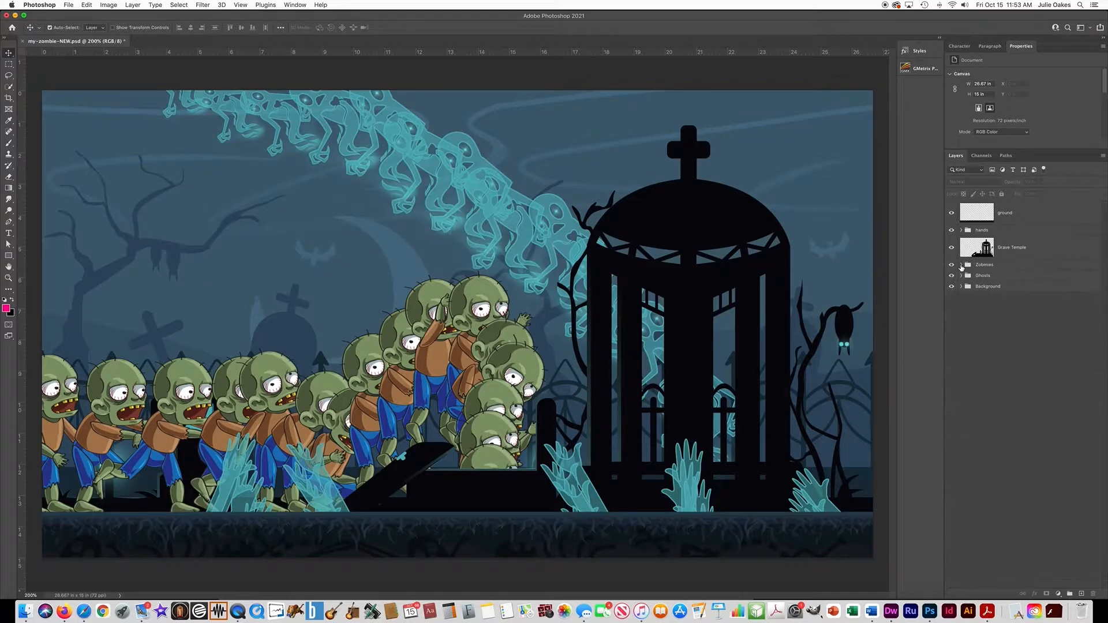
left_click(961, 265)
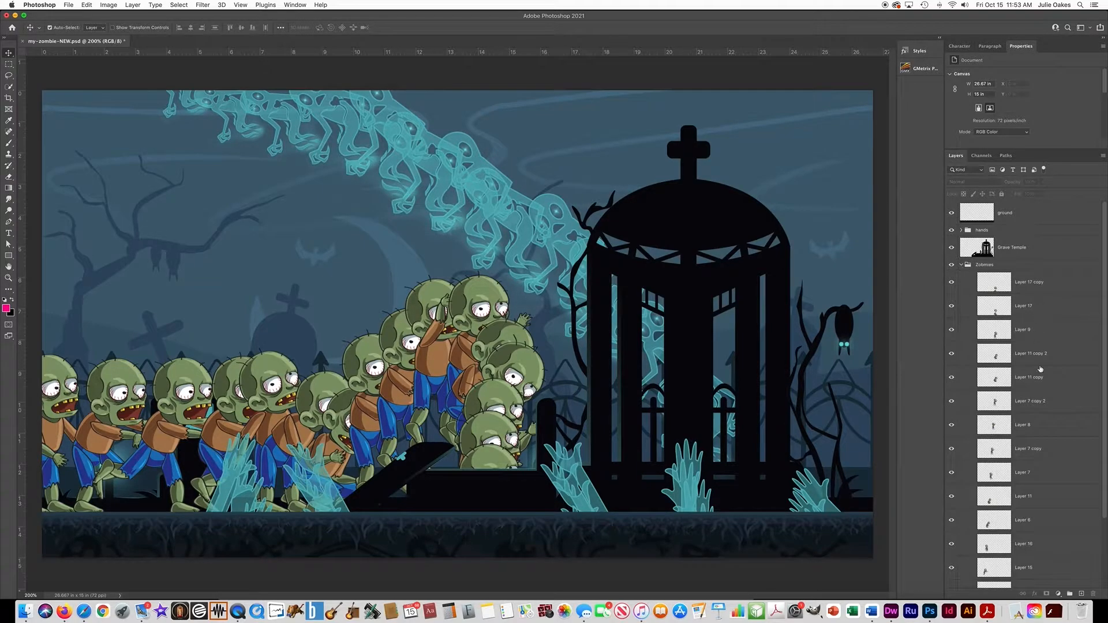
left_click(962, 266)
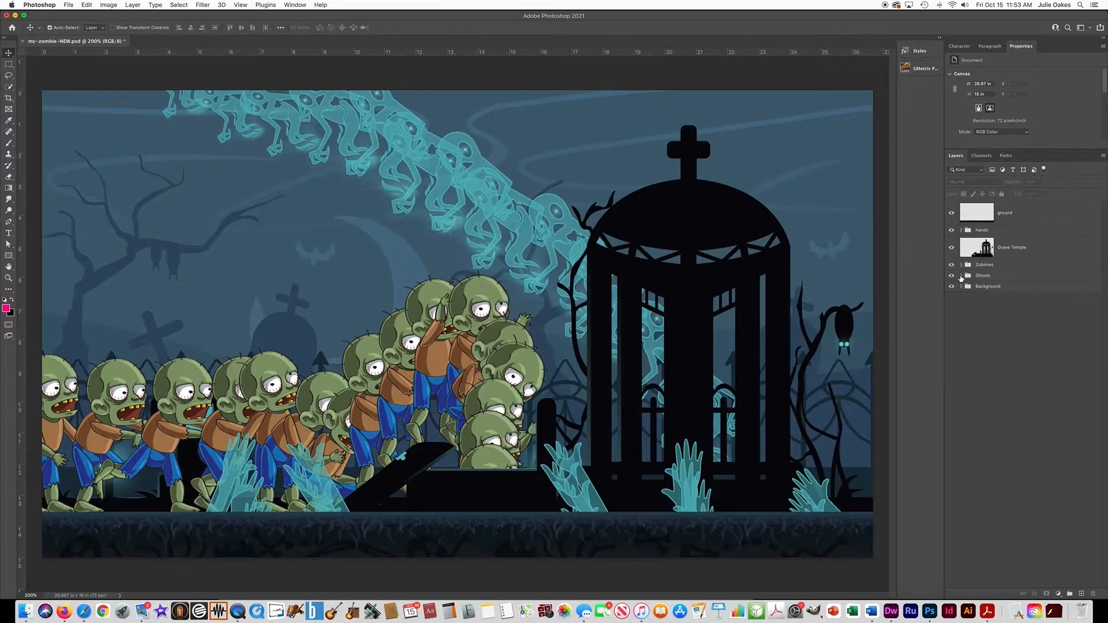
Step: Select the layers ghost copy 11 through ghost copy 6, and open the Ghosts group's name for editing
left_click(961, 279)
left_click(1018, 297)
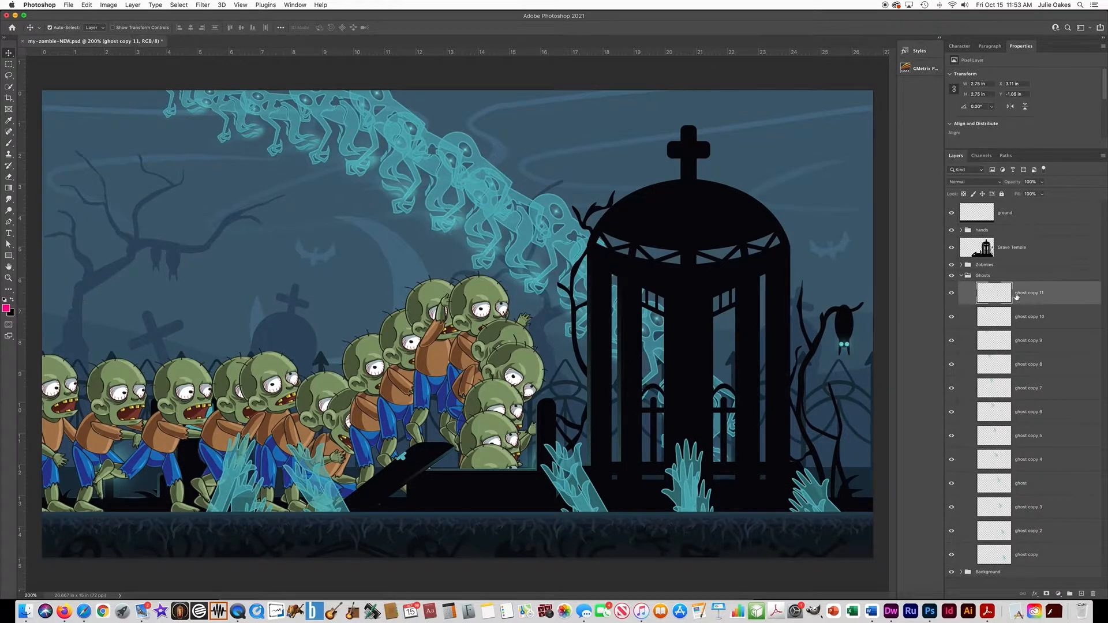
left_click(1027, 412, "shift")
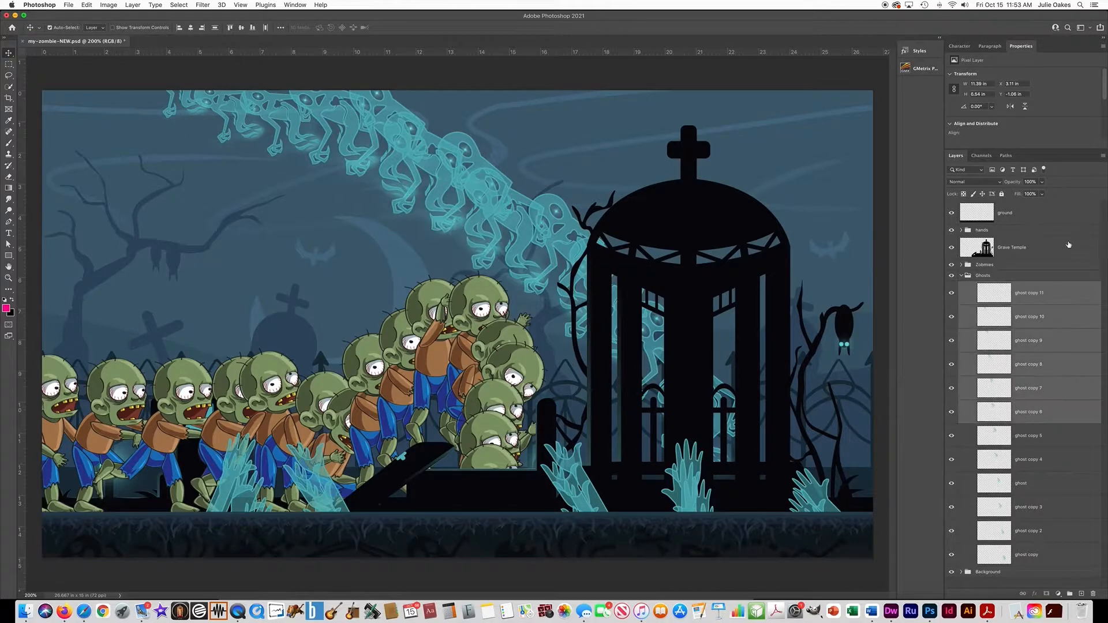
left_click(961, 277)
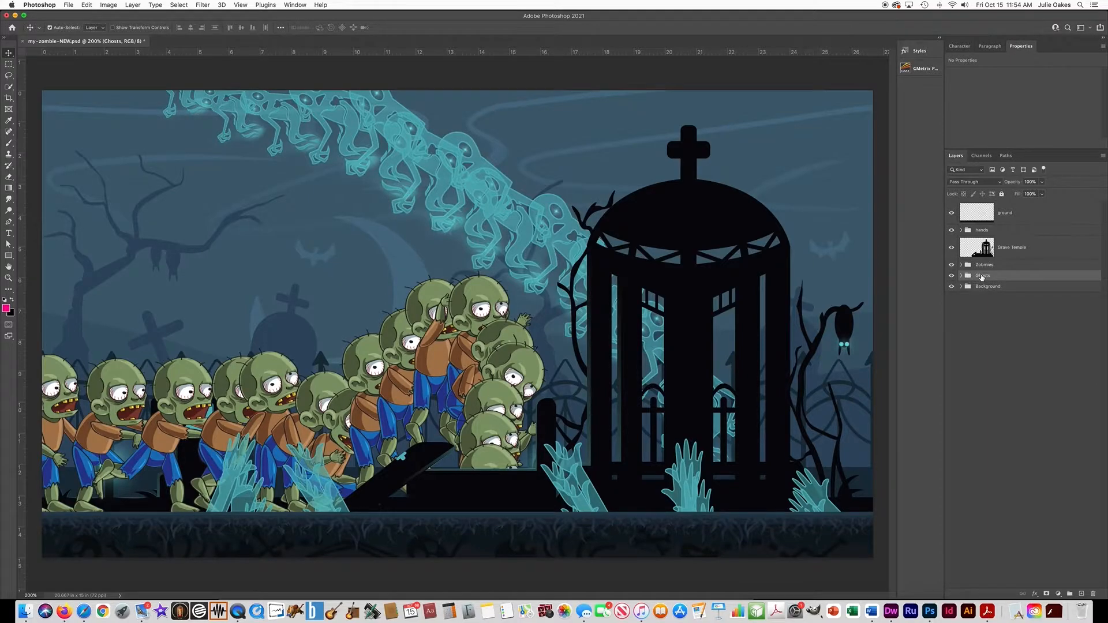
double_click(981, 277)
key("Return")
left_click(983, 338)
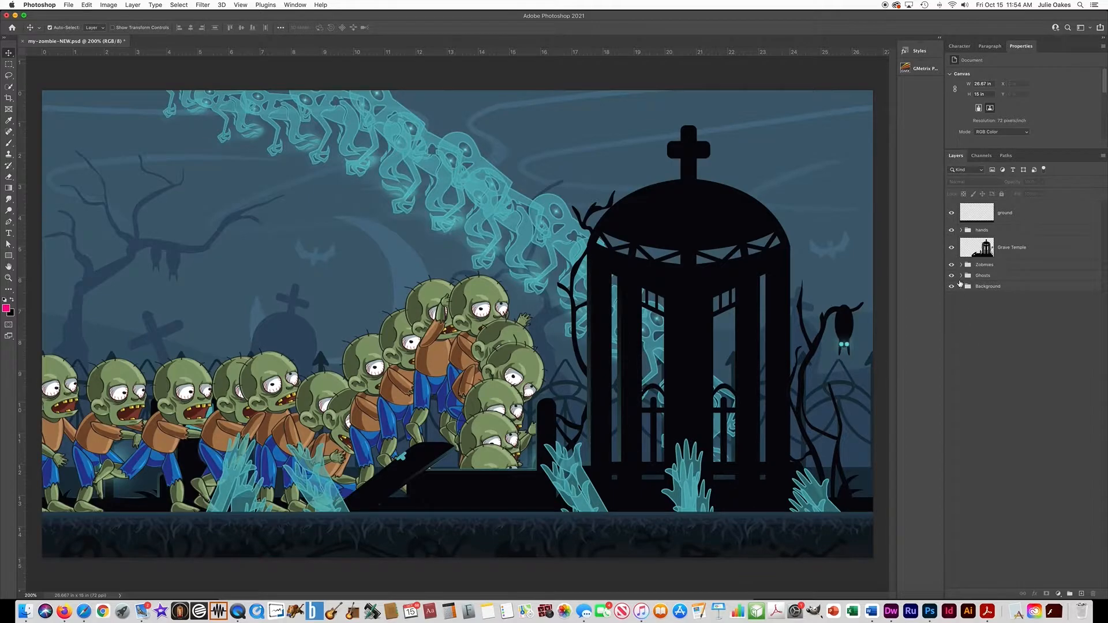
left_click(961, 286)
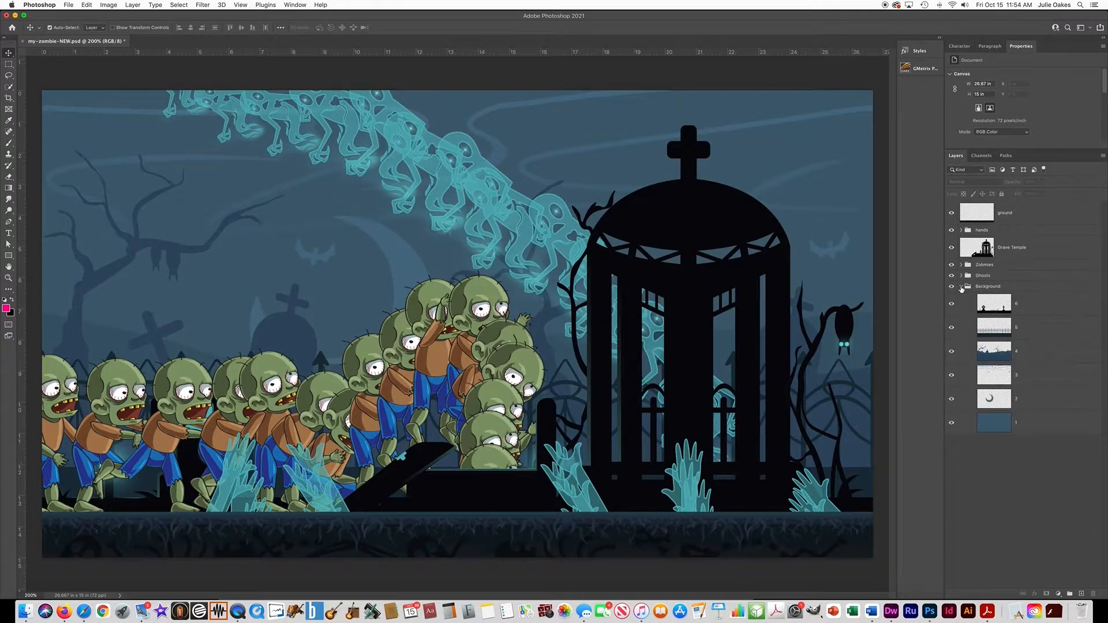
left_click(961, 287)
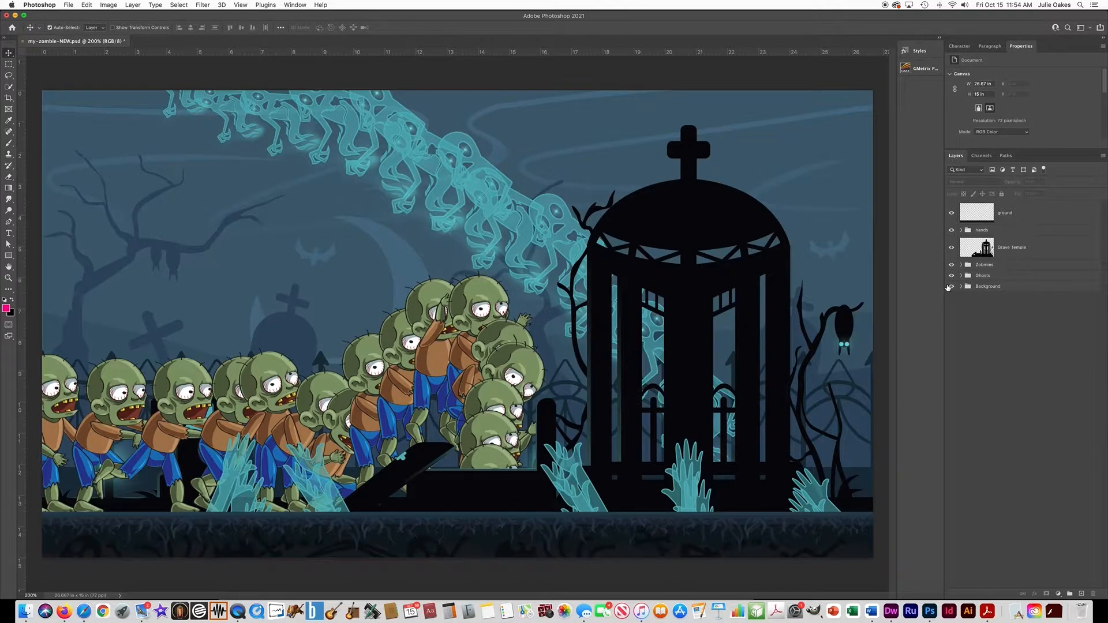
Step: Hide every layer in the Ghosts group except the lowest one, ghost copy
left_click(961, 276)
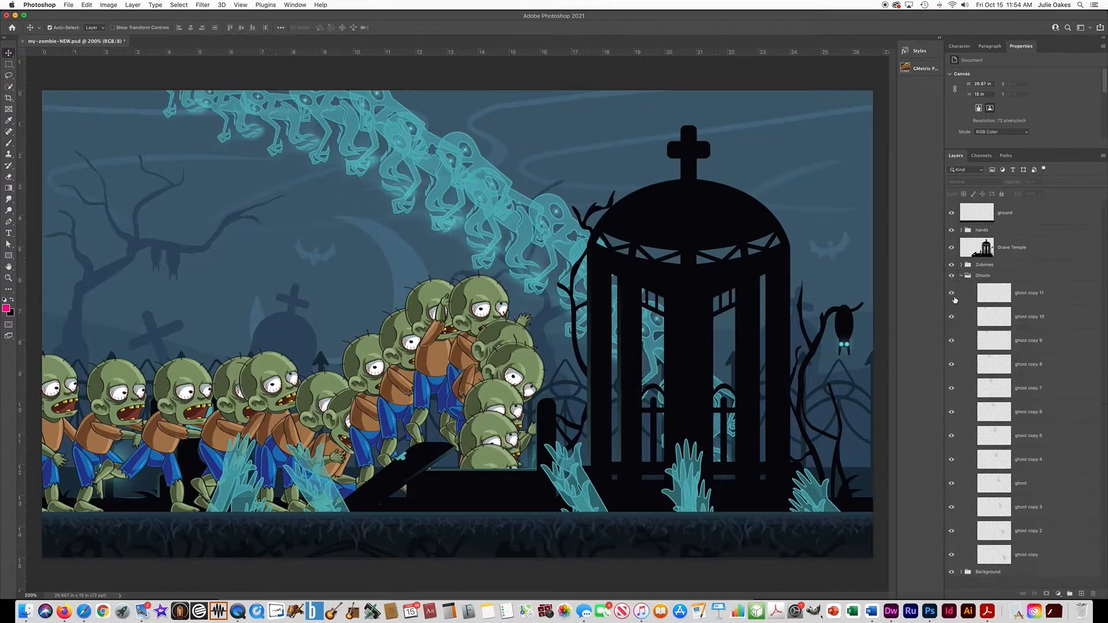
left_click(952, 292)
left_click(952, 317)
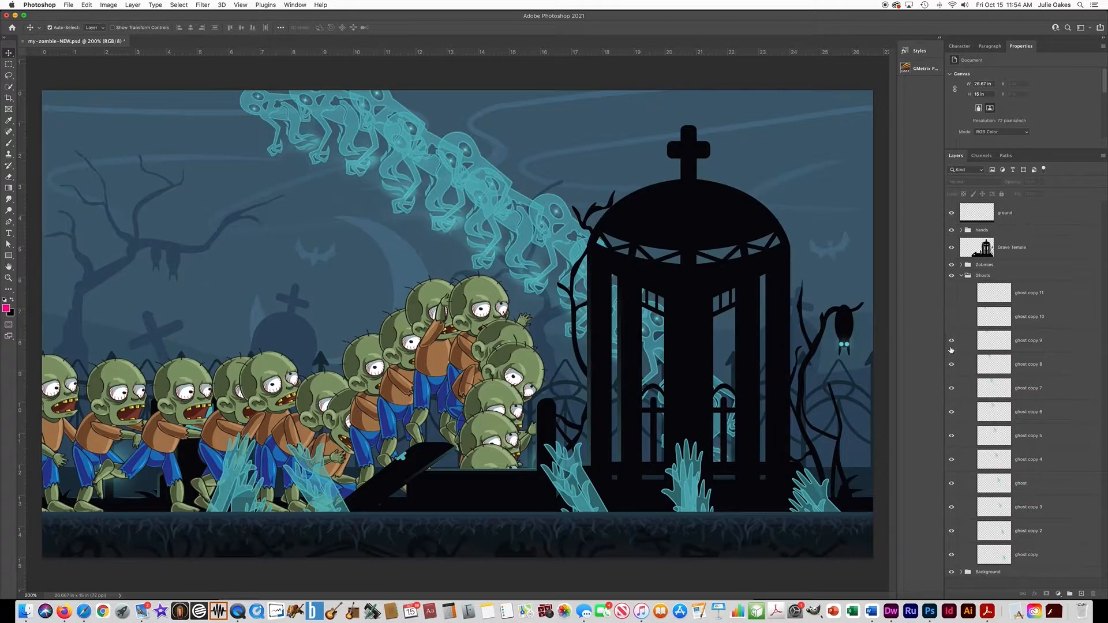
left_click(952, 341)
left_click(952, 365)
left_click(952, 388)
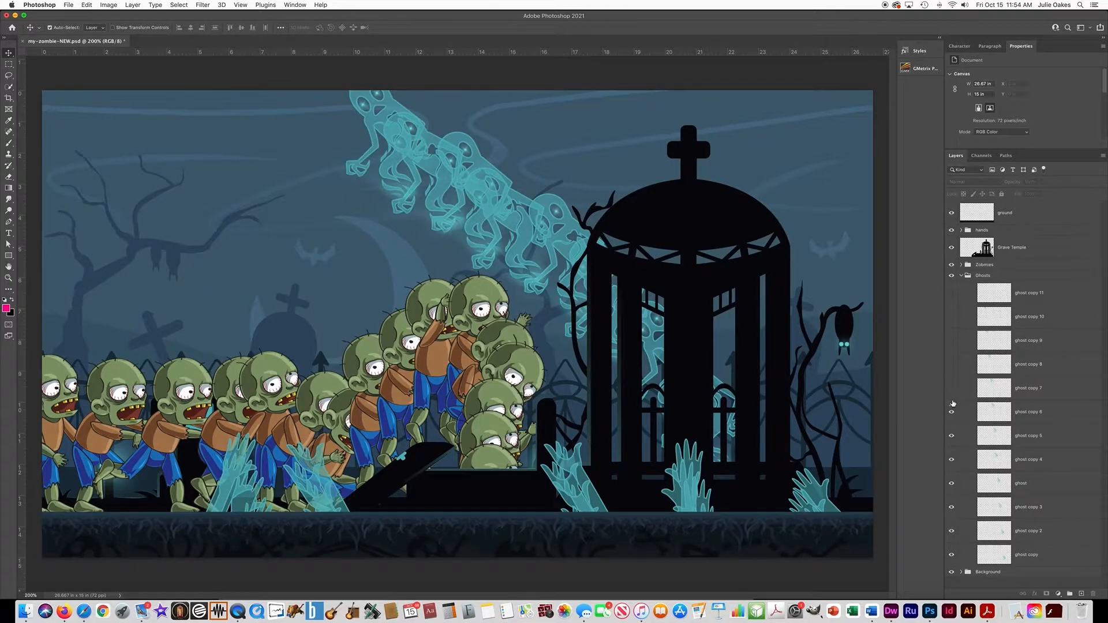
left_click(952, 412)
left_click(952, 436)
left_click(952, 460)
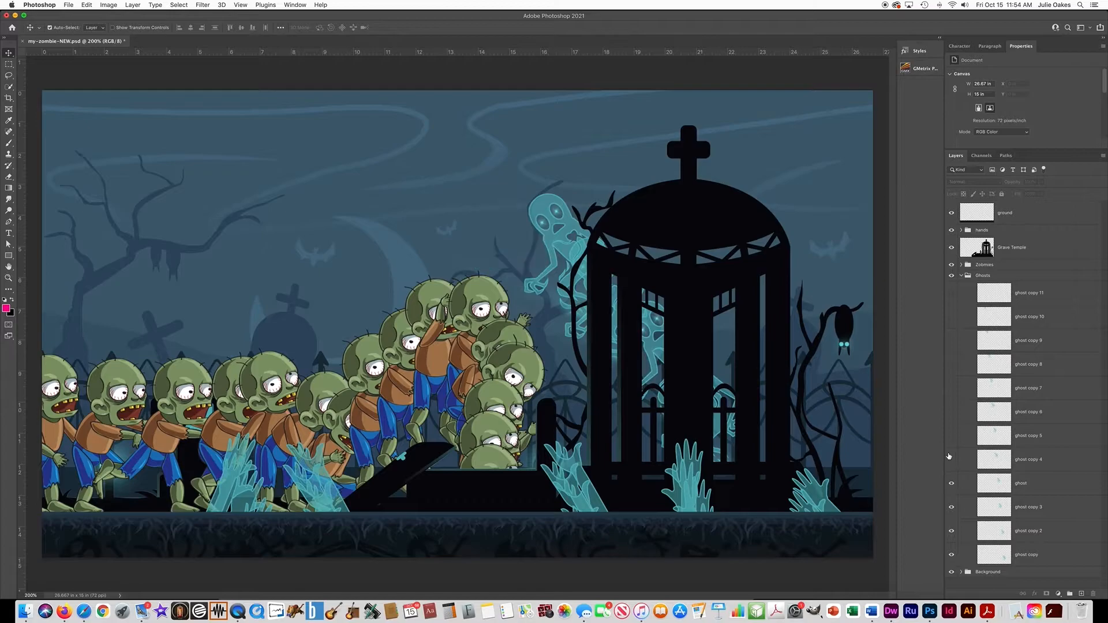
left_click(952, 483)
left_click(952, 507)
left_click(952, 531)
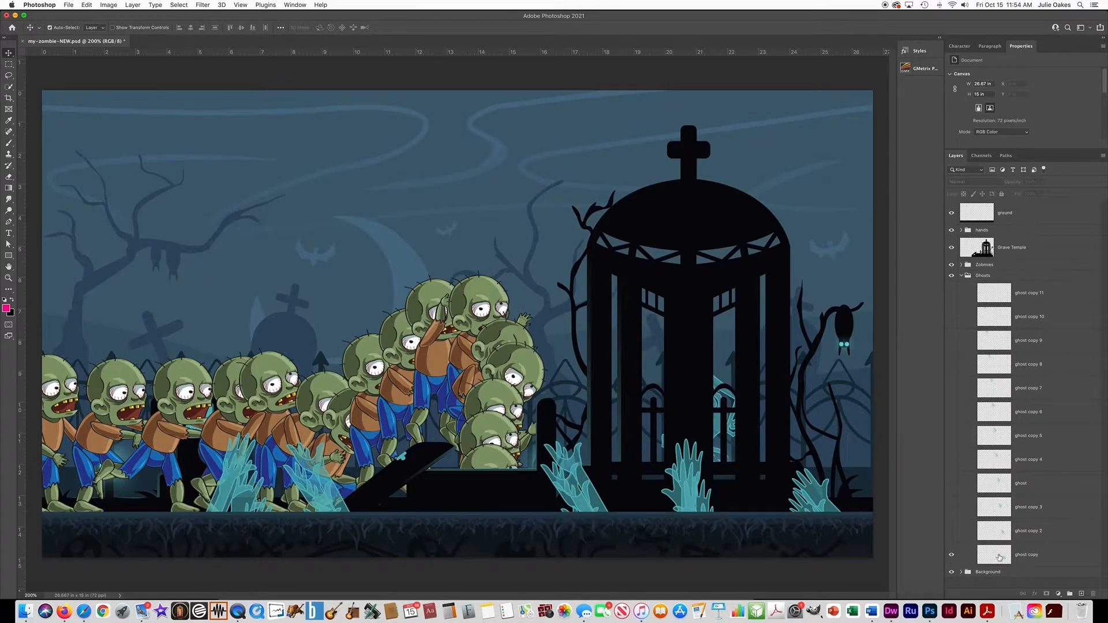
left_click(962, 277)
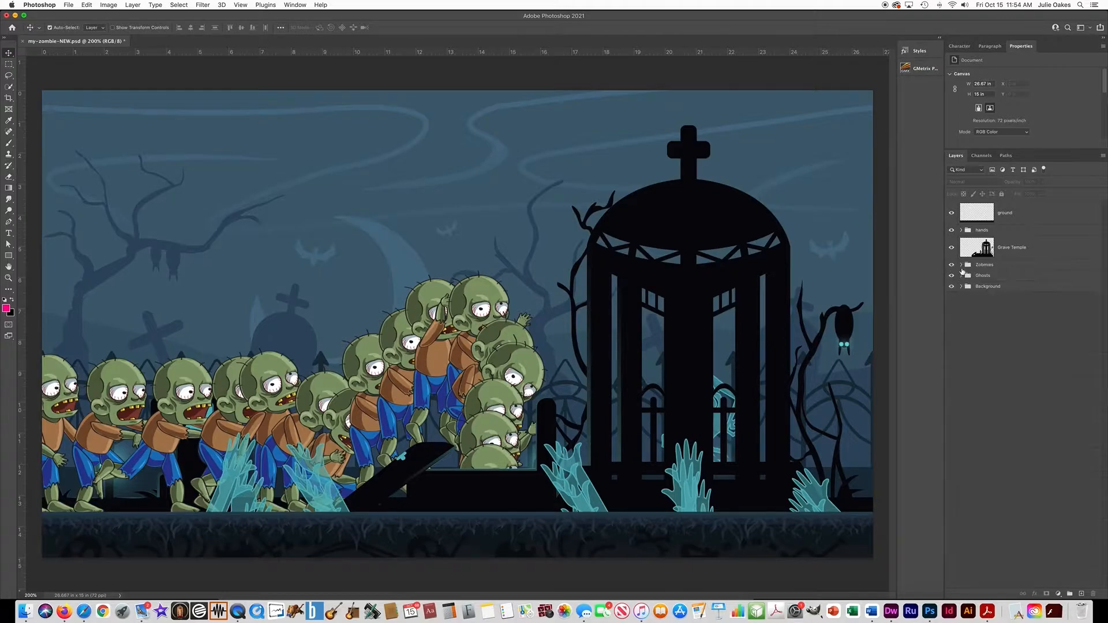
Step: Hide every layer inside the zombie group, from Layer 17 copy down to Layer 12, and collapse the group
left_click(961, 264)
left_click(951, 306)
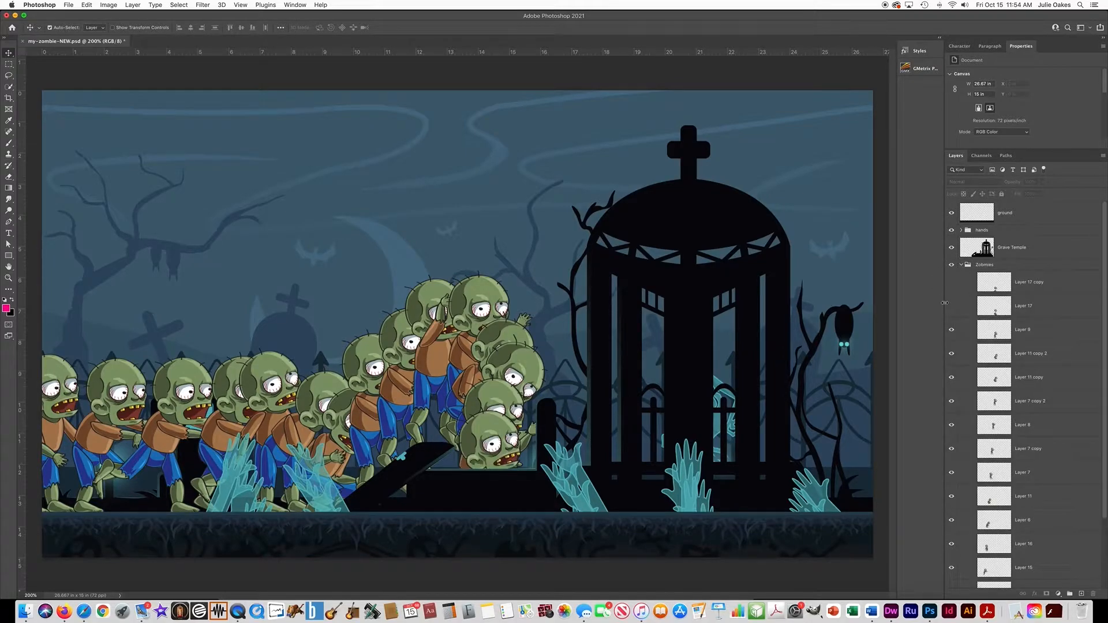
left_click(951, 330)
left_click(952, 354)
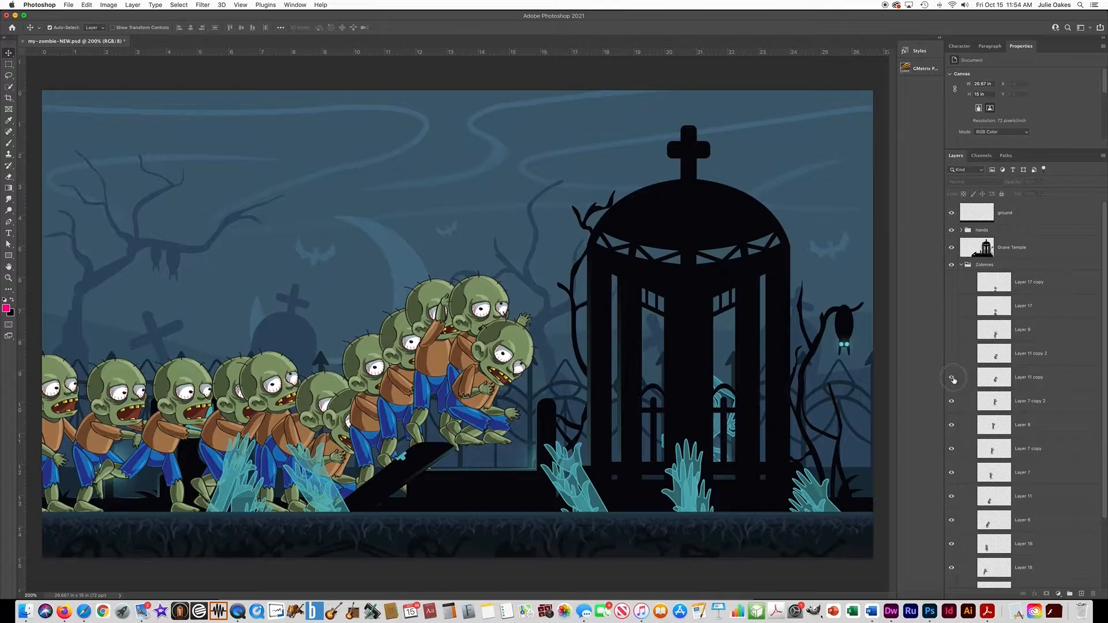
left_click(951, 377)
left_click(951, 401)
left_click(951, 424)
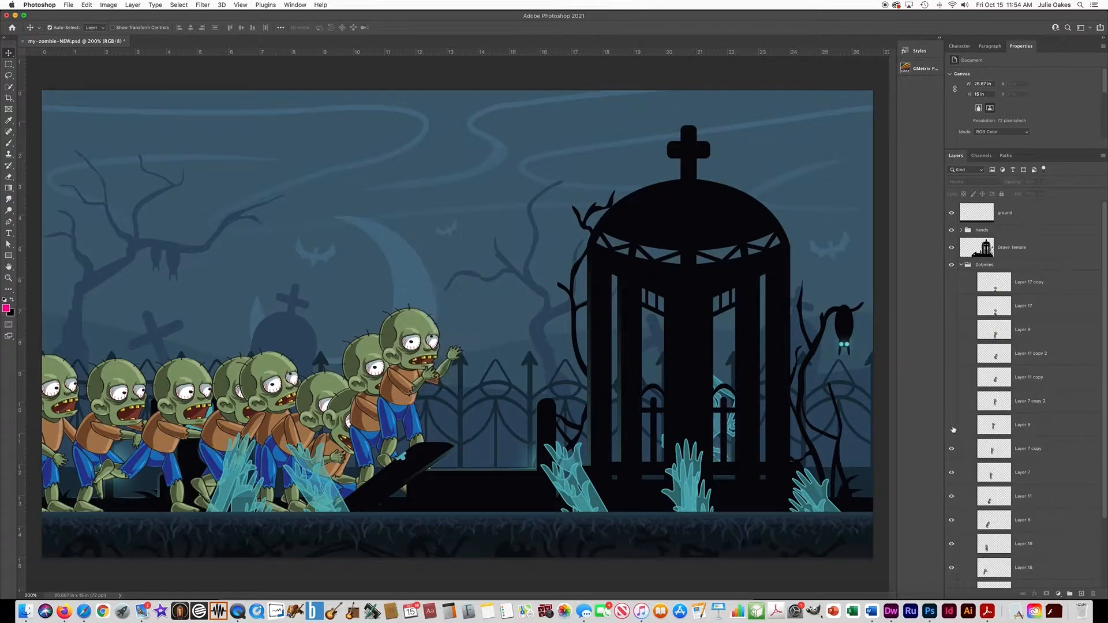
scroll(1002, 404, "down", 3)
left_click(952, 364)
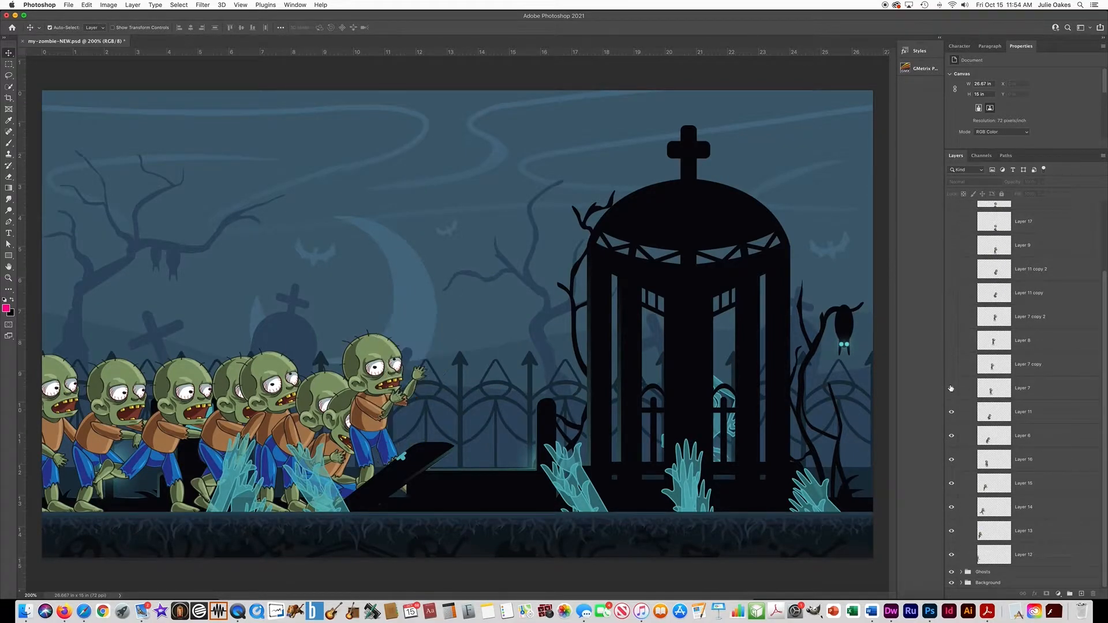
left_click(952, 388)
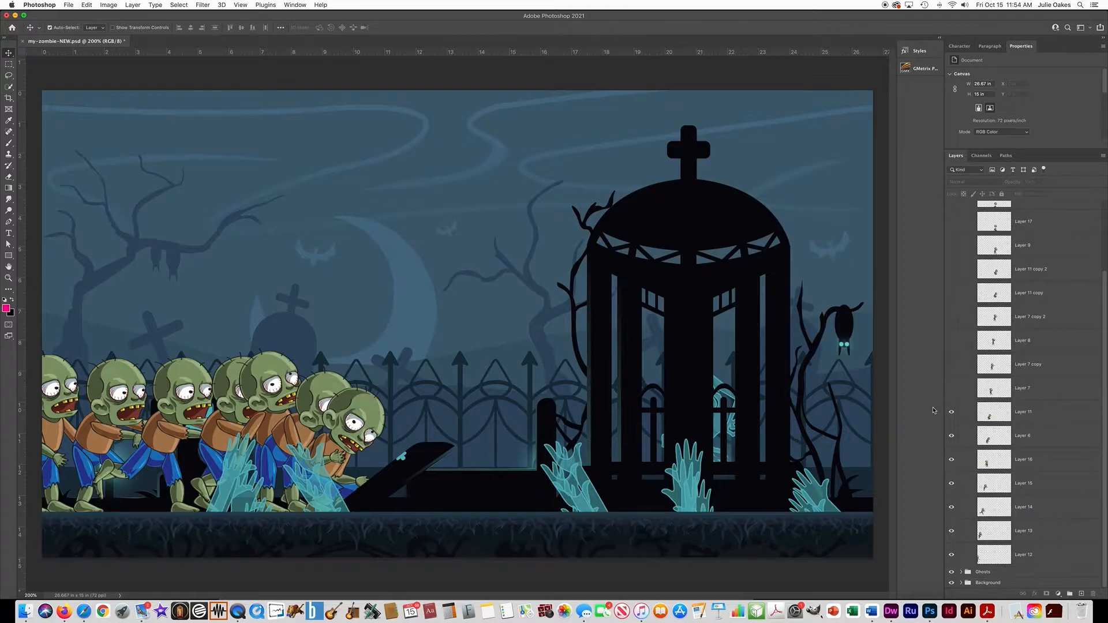
left_click(949, 413)
left_click(951, 436)
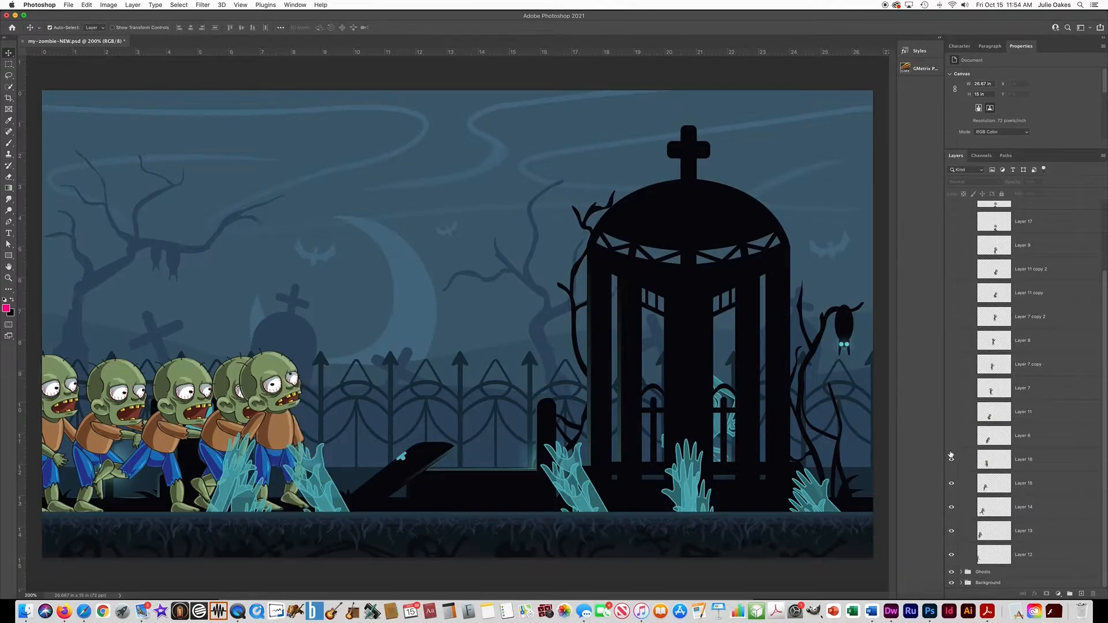
left_click(951, 460)
left_click(951, 485)
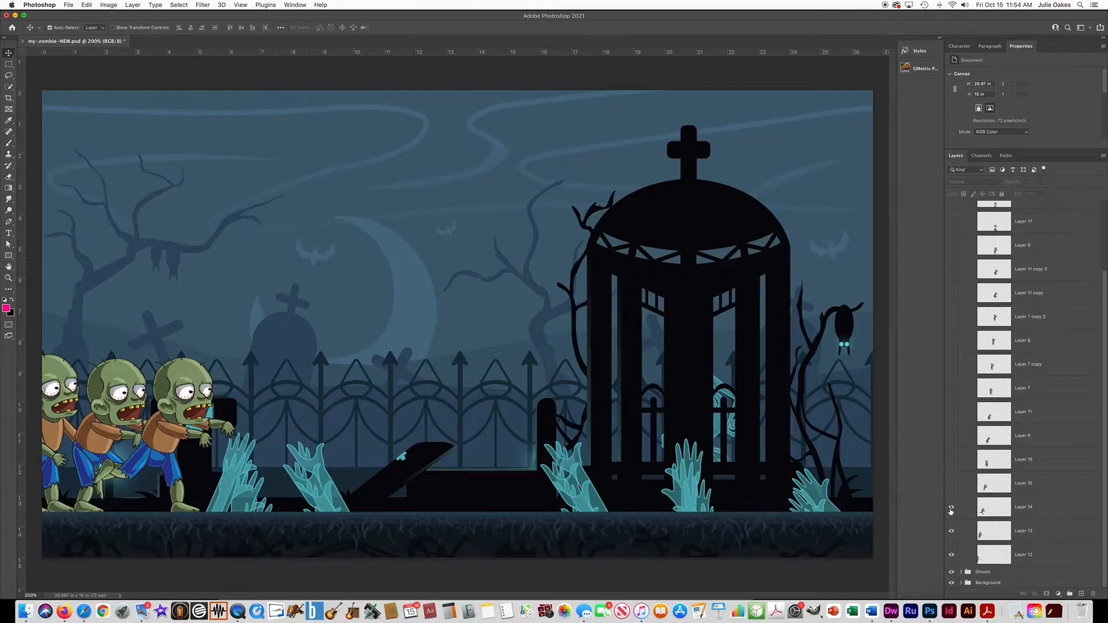
left_click(952, 508)
left_click(951, 531)
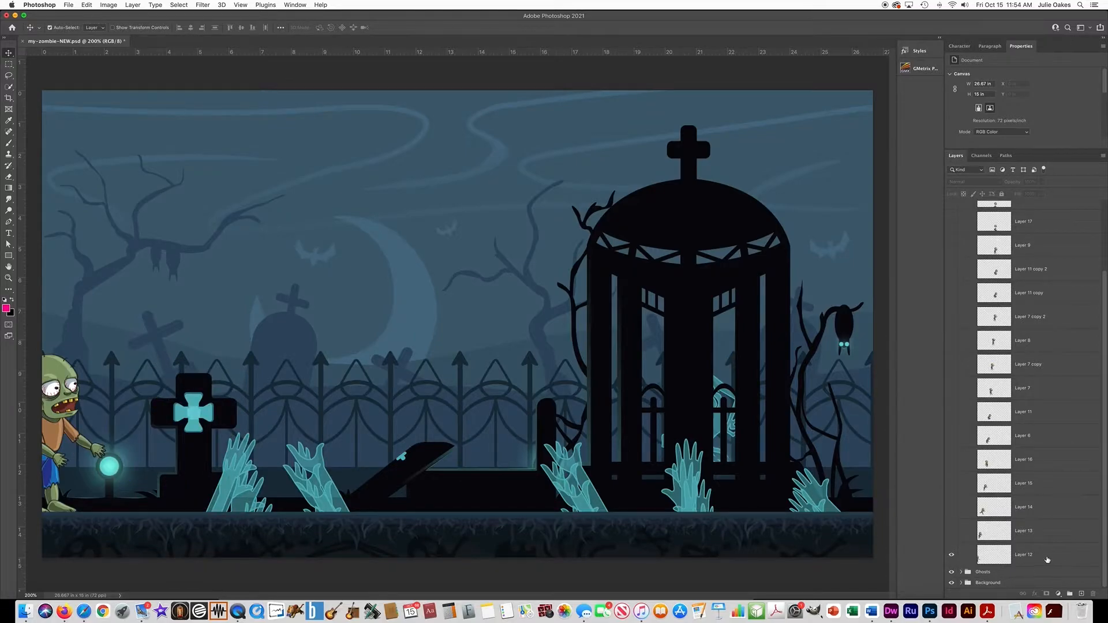
left_click(951, 554)
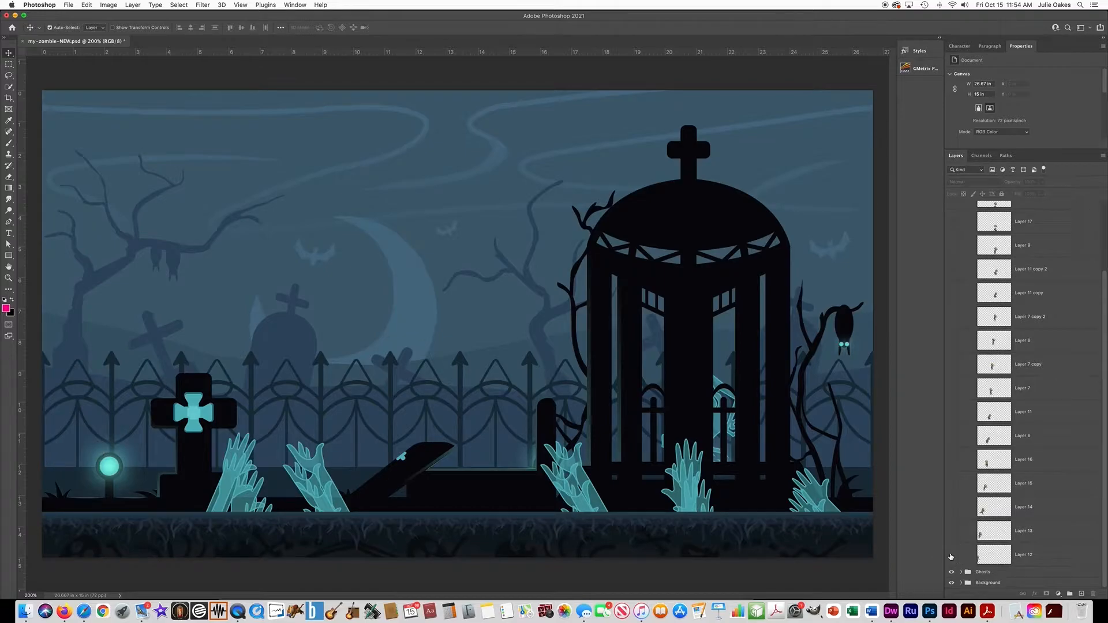
scroll(958, 300, "up", 3)
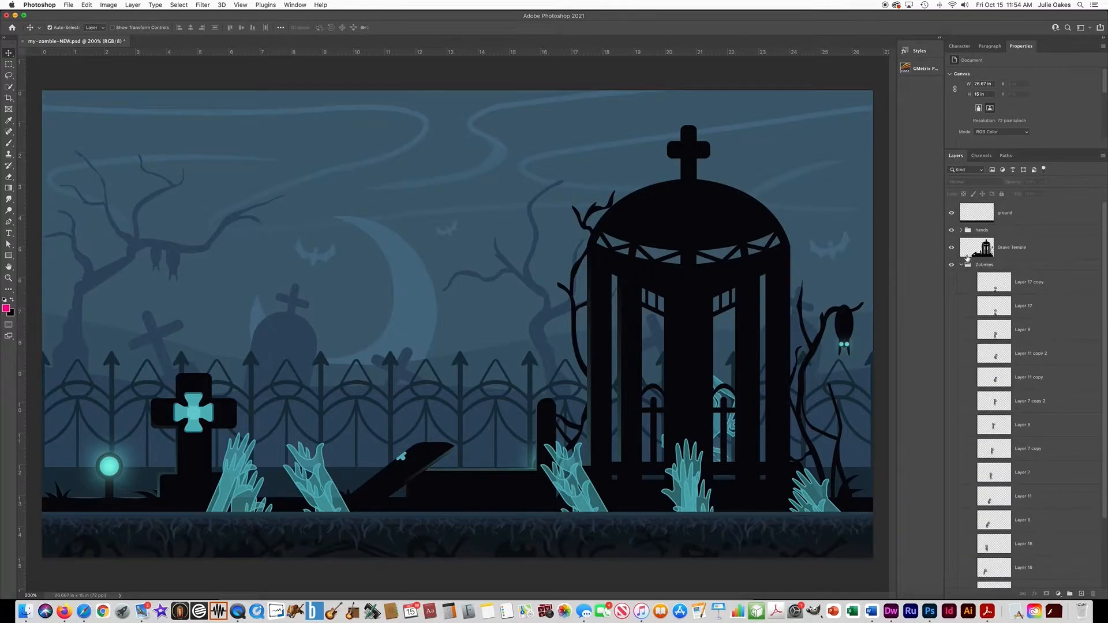
left_click(962, 265)
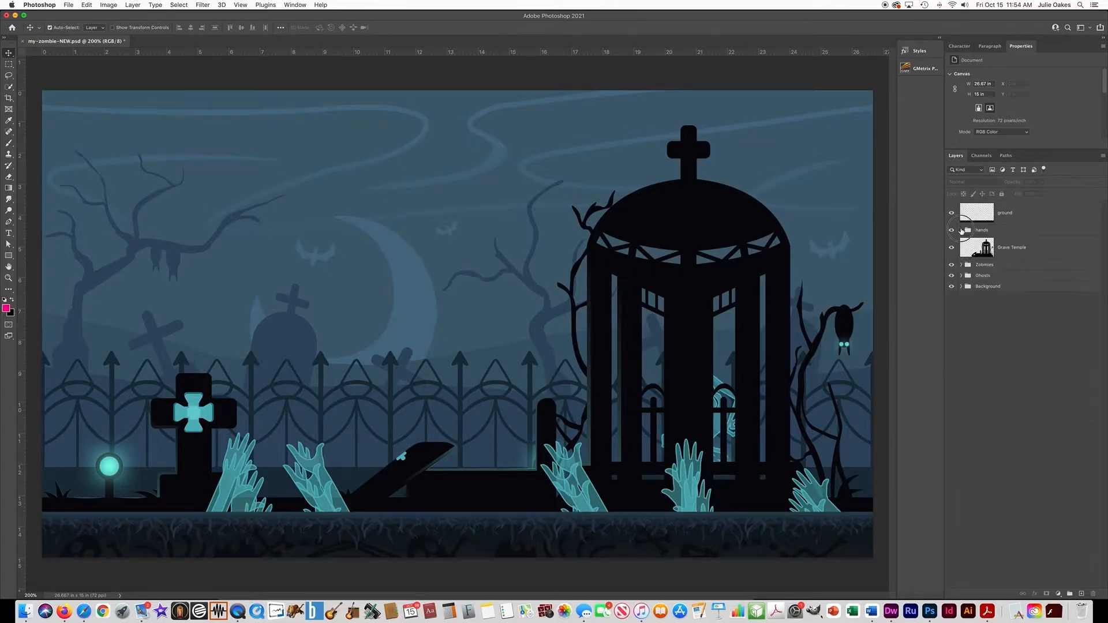
Step: Hide all four layers inside the hands group, from hands copy 3 down to hands
left_click(961, 231)
left_click_drag(952, 247, 952, 320)
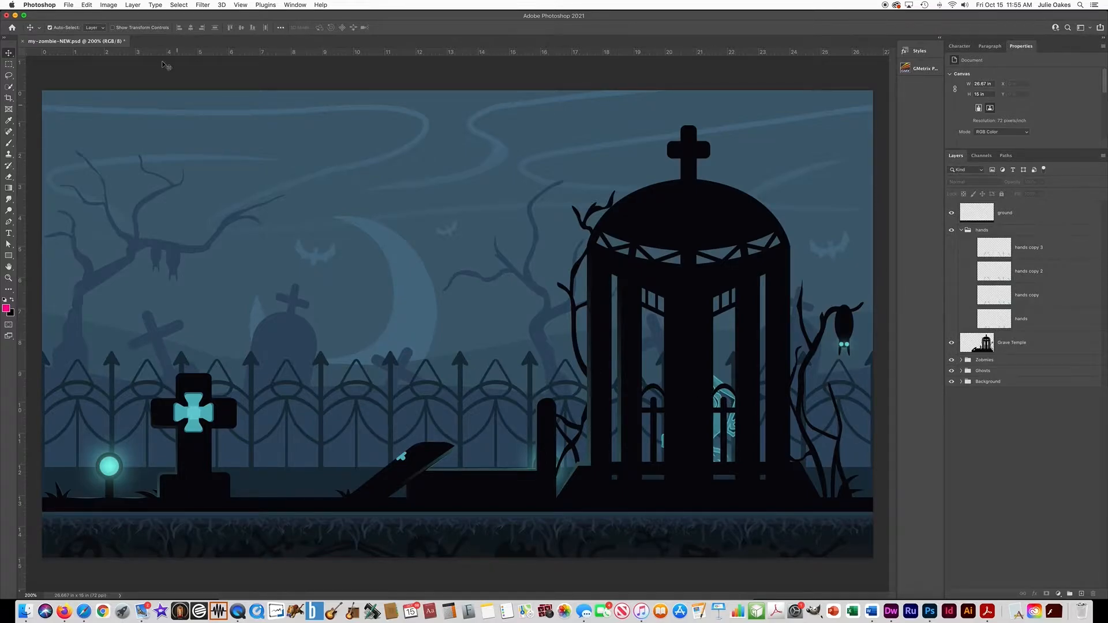
Step: Show the Timeline and create a frame animation for the graveyard scene
left_click(292, 5)
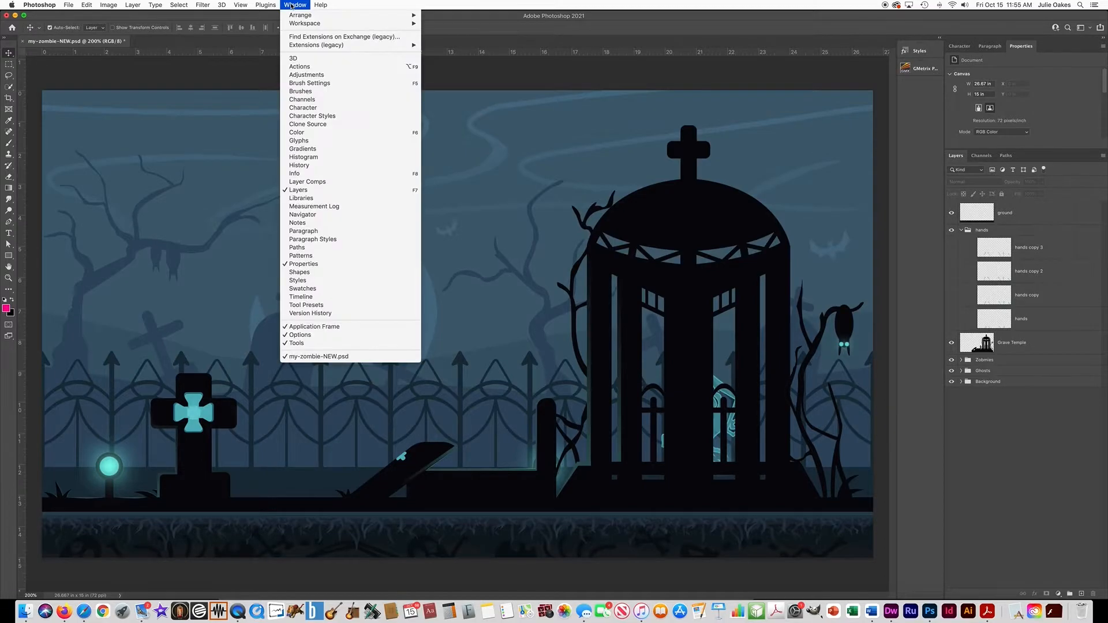
left_click(303, 297)
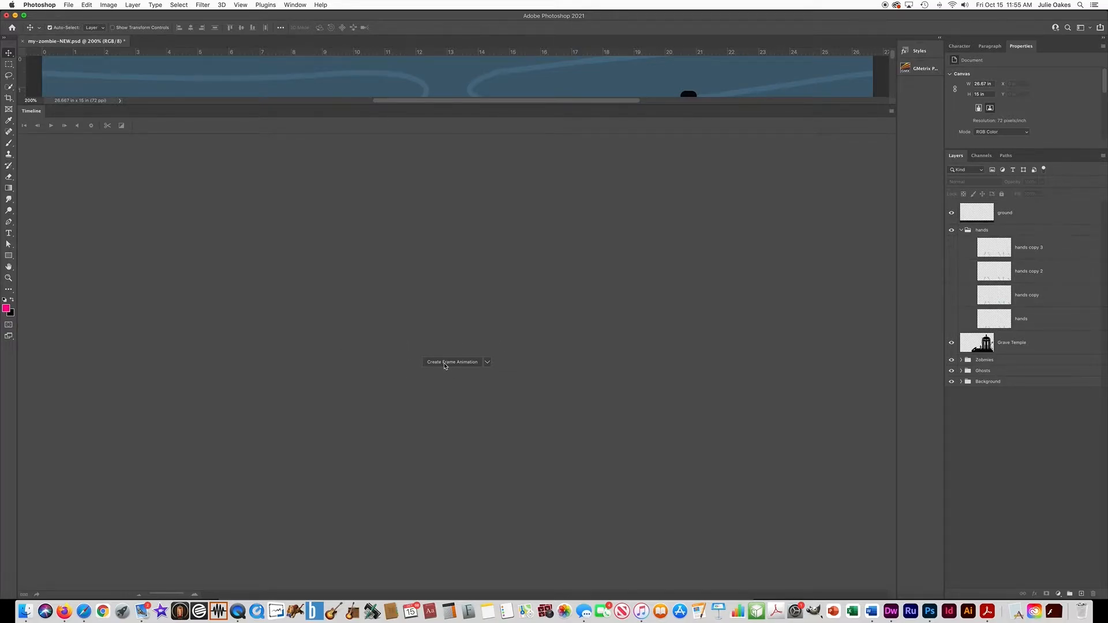
left_click(445, 363)
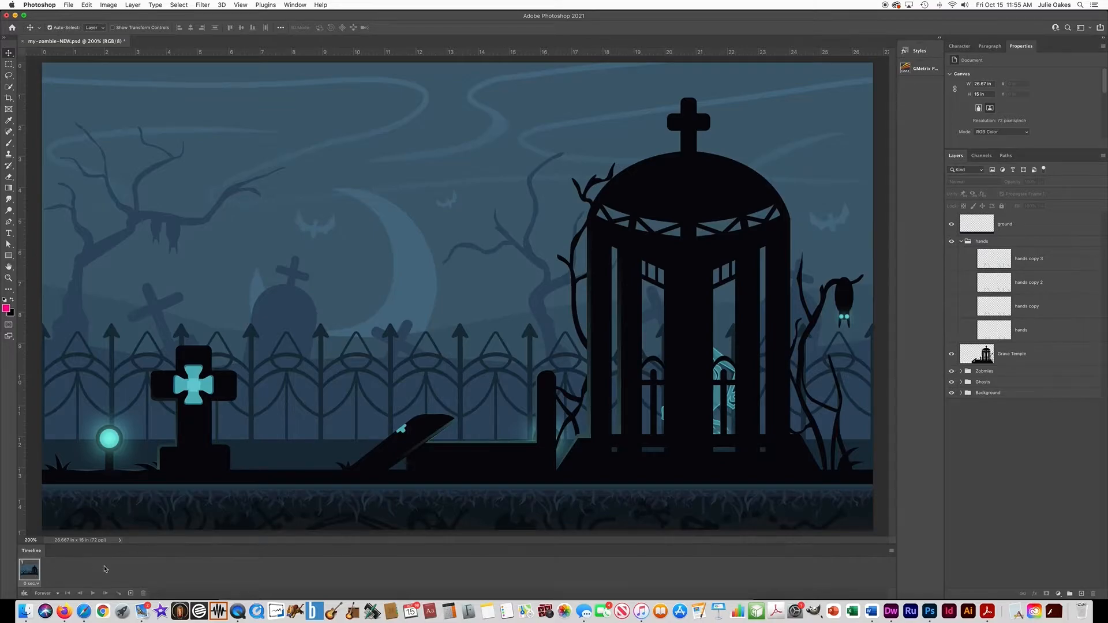
Step: Add a second animation frame and show Layer 12 in the Zombies group so the zombie enters the scene
left_click(131, 594)
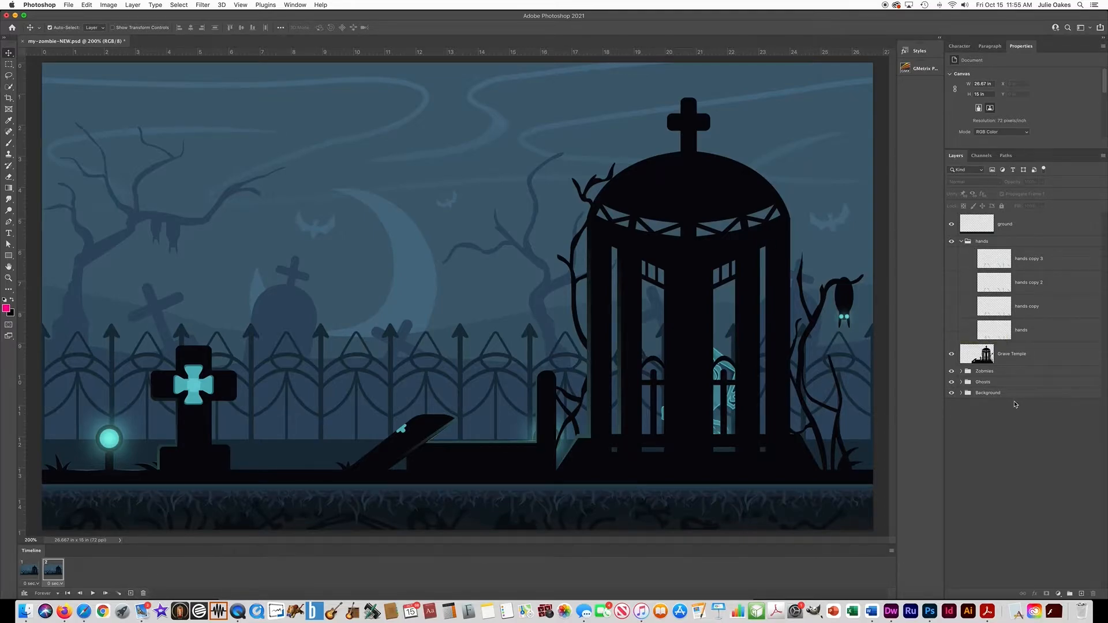
left_click(962, 373)
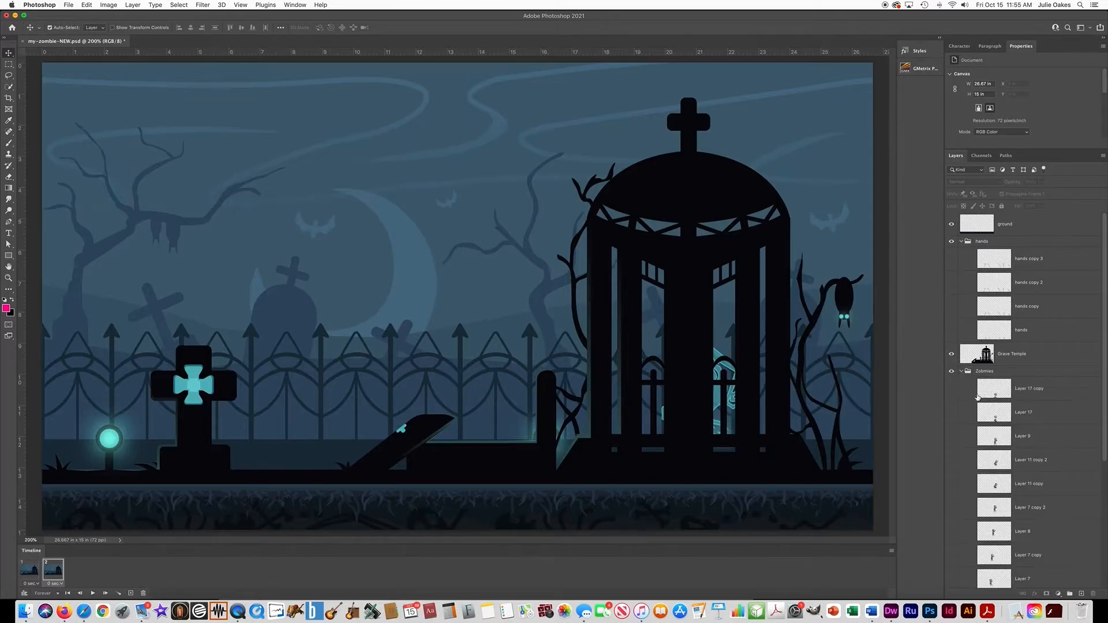
scroll(991, 407, "down", 5)
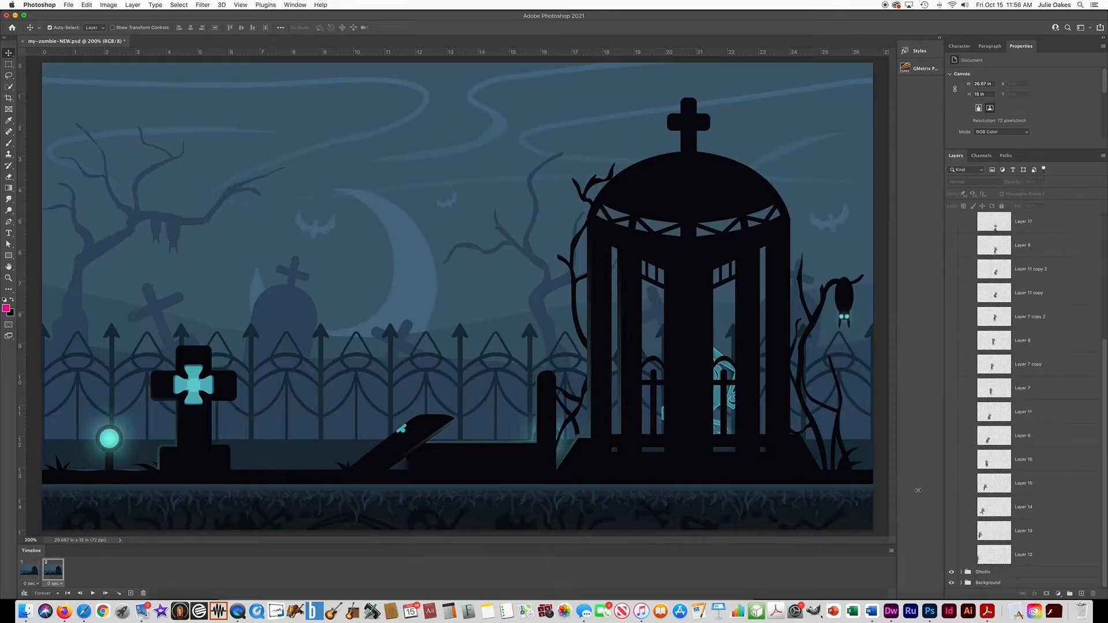
left_click(951, 555)
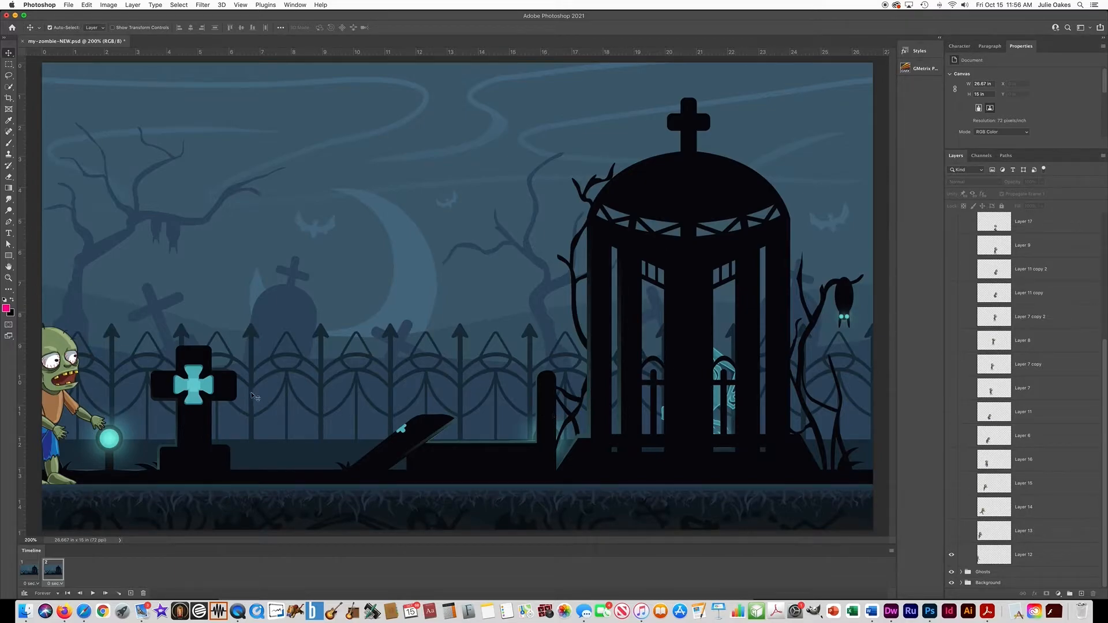
Step: Add a third frame, hiding zombie Layer 12 and showing Layer 13 instead
left_click(131, 593)
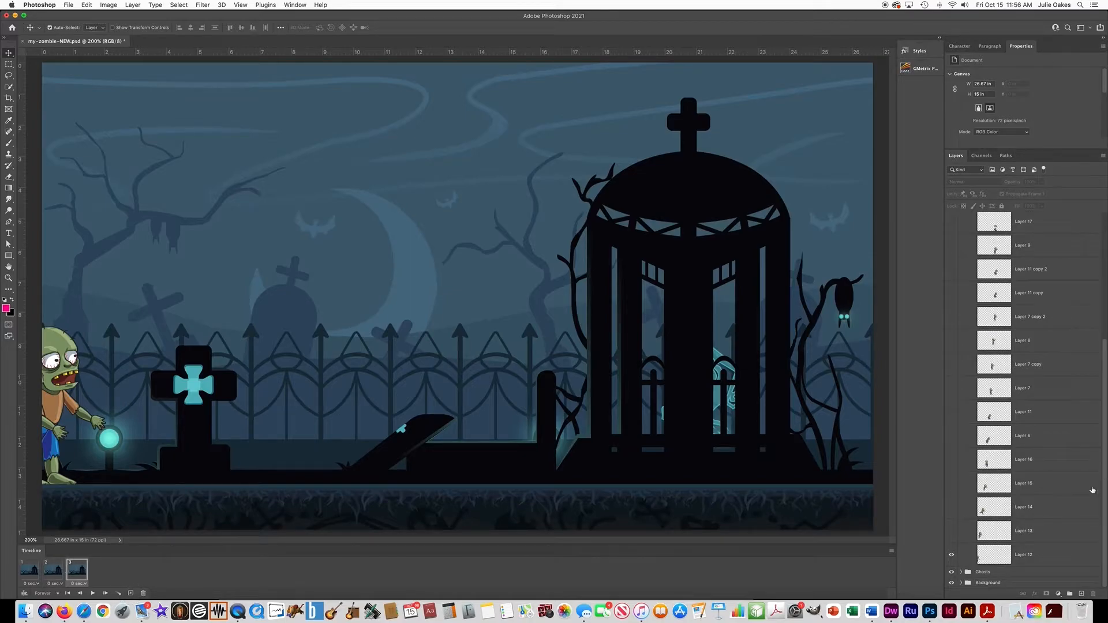
left_click(952, 555)
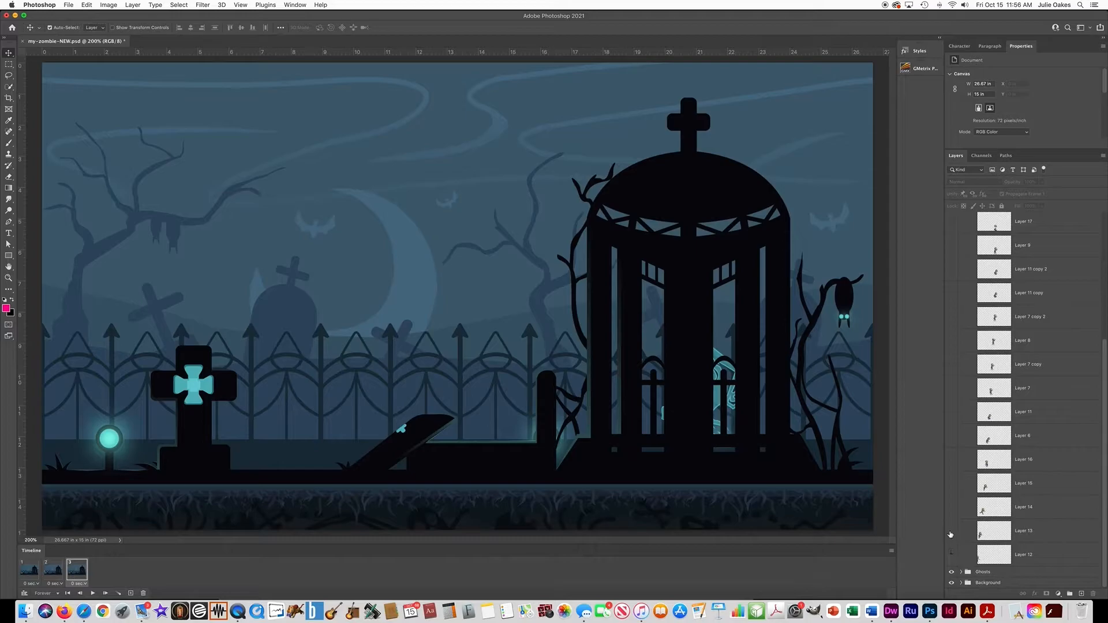
left_click(951, 532)
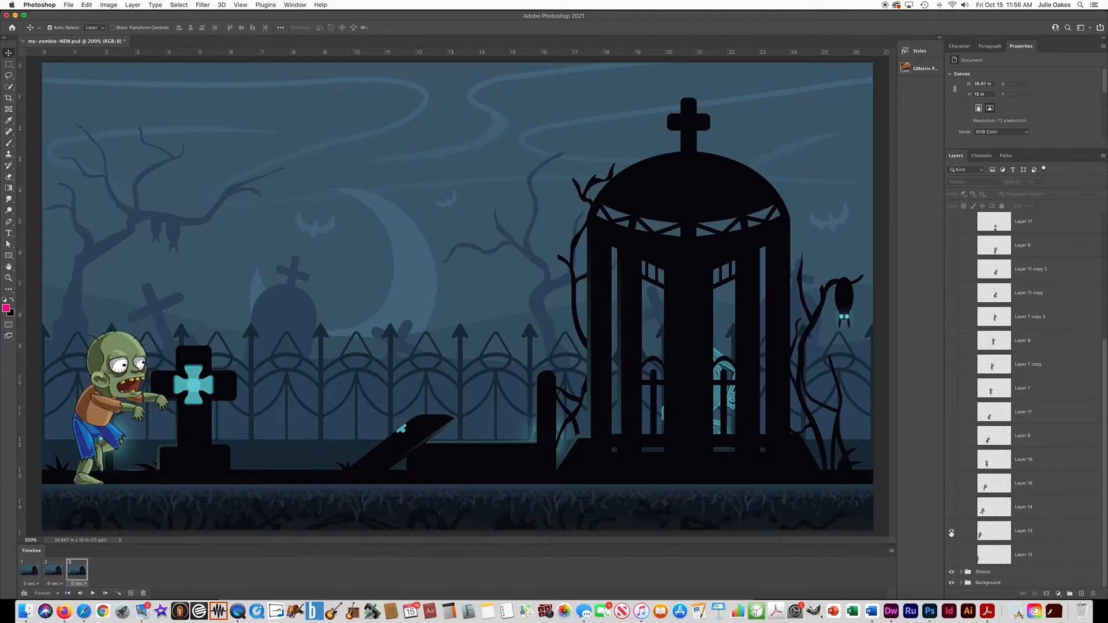
Step: Add a fourth frame, hiding zombie Layer 13 and showing Layer 14 instead
left_click(131, 593)
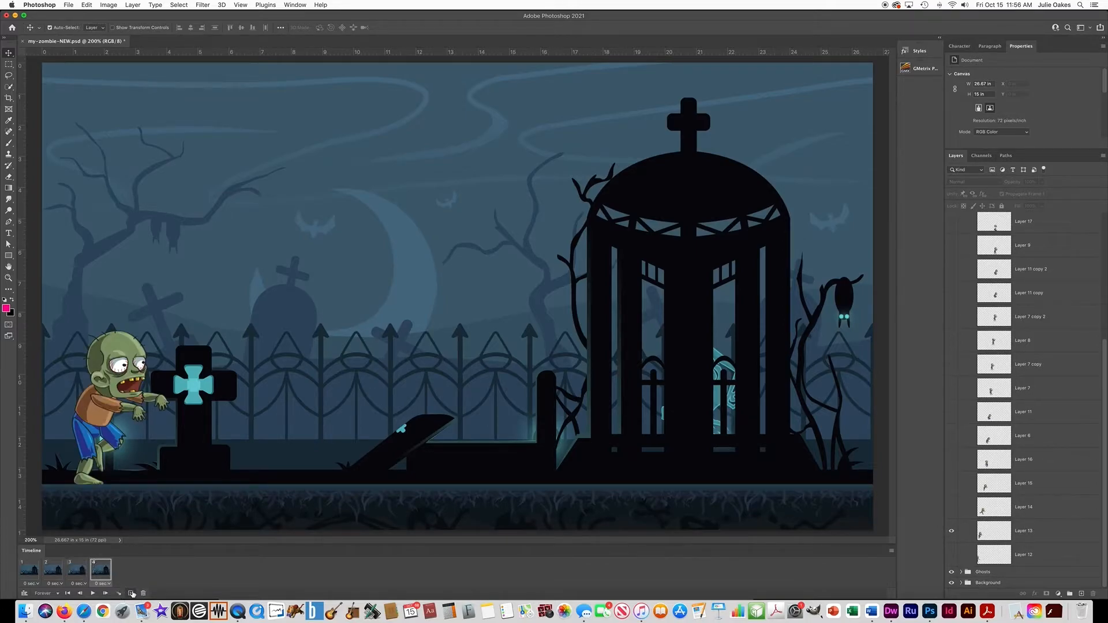
left_click(952, 531)
left_click(951, 509)
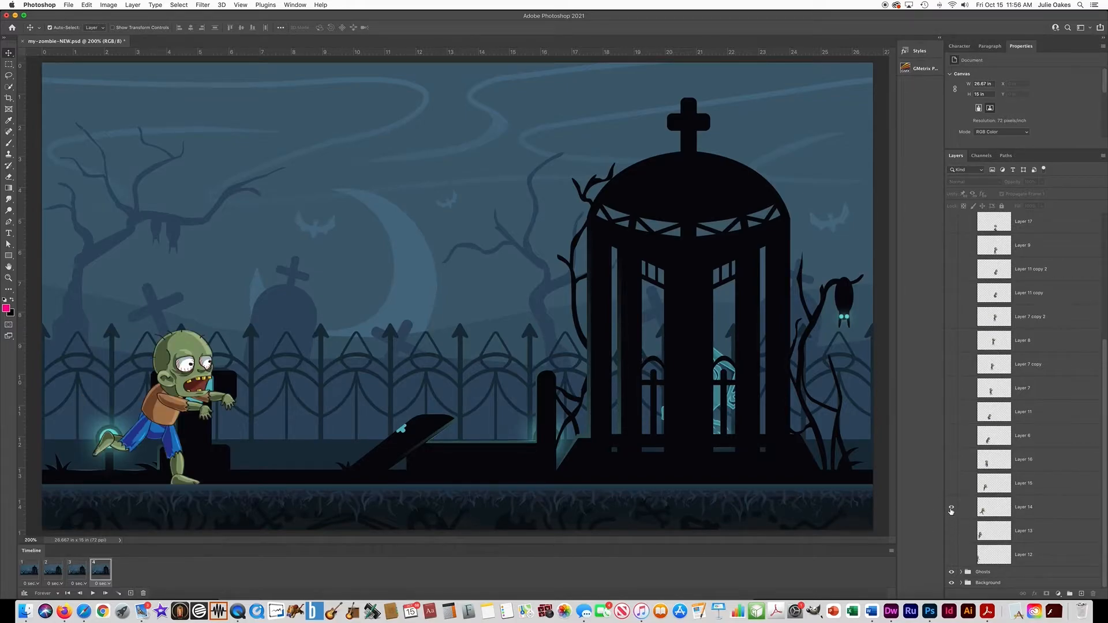
Step: In frame 4, expand the Ghosts group, hide ghost copy and show ghost copy 2
scroll(1009, 370, "up", 5)
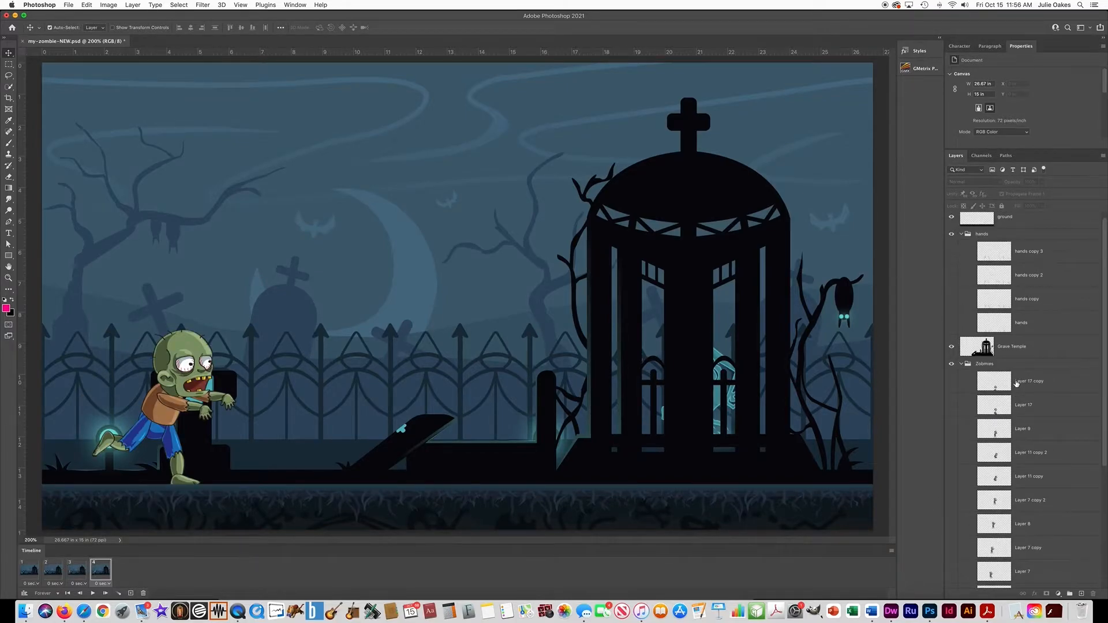
scroll(1017, 384, "up", 1)
scroll(1017, 384, "down", 5)
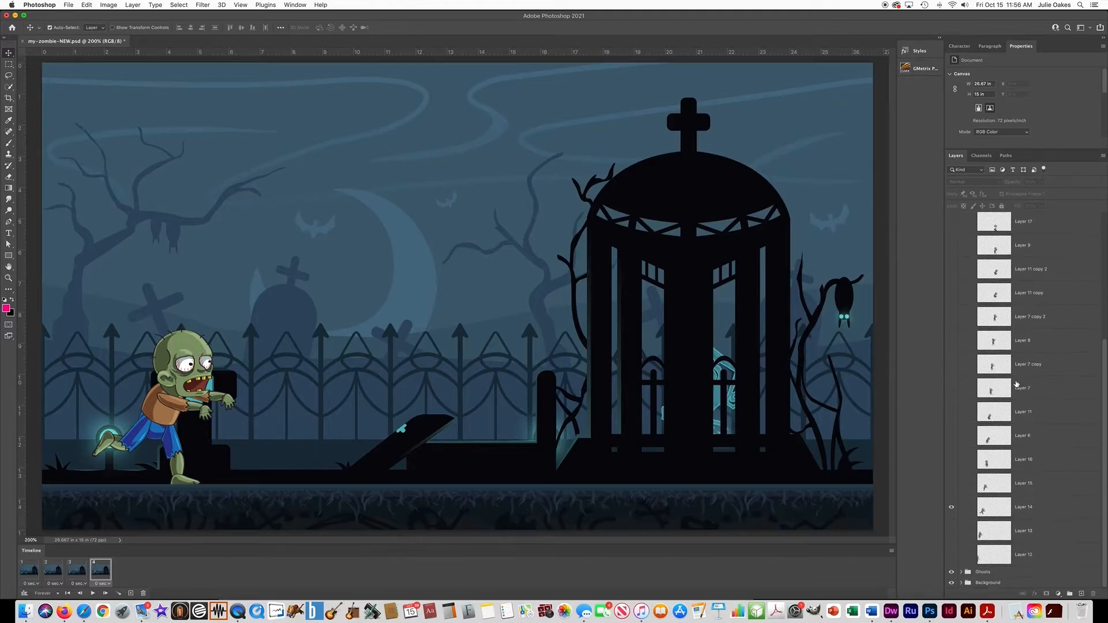
left_click(961, 572)
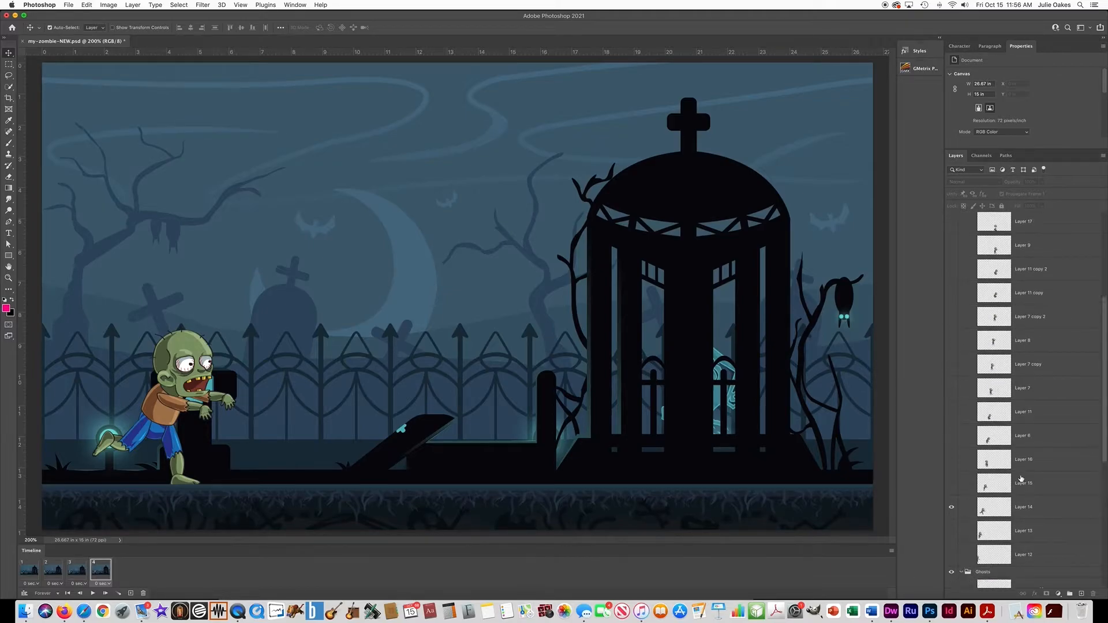
scroll(1023, 480, "down", 5)
left_click(952, 567)
left_click(952, 544)
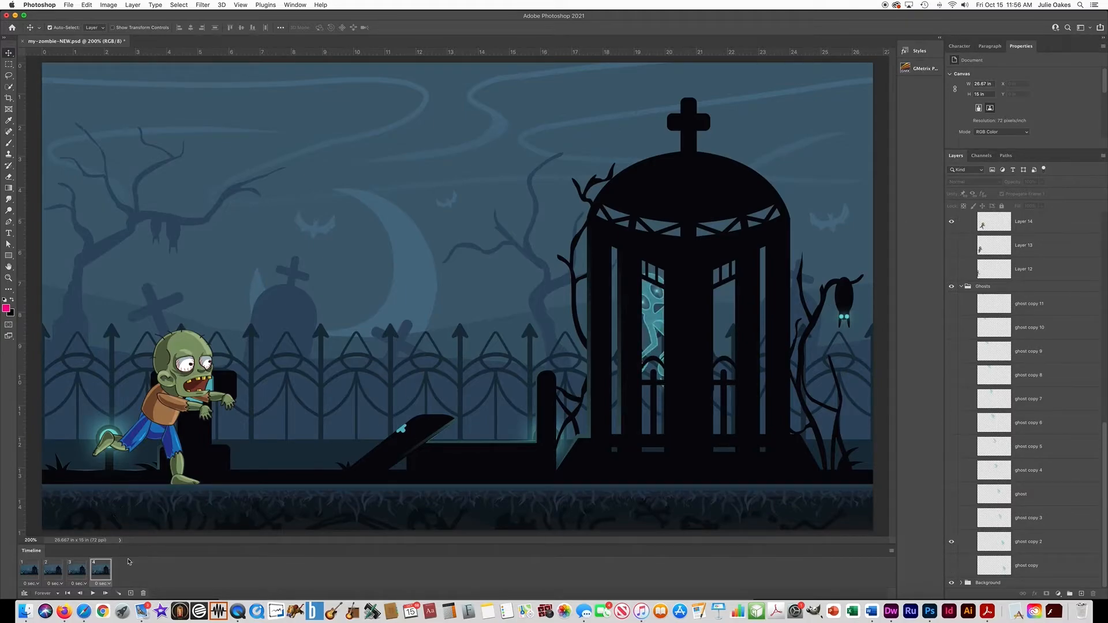
Step: Add a fifth frame, hiding zombie Layer 14 and showing Layer 15 instead
left_click(131, 593)
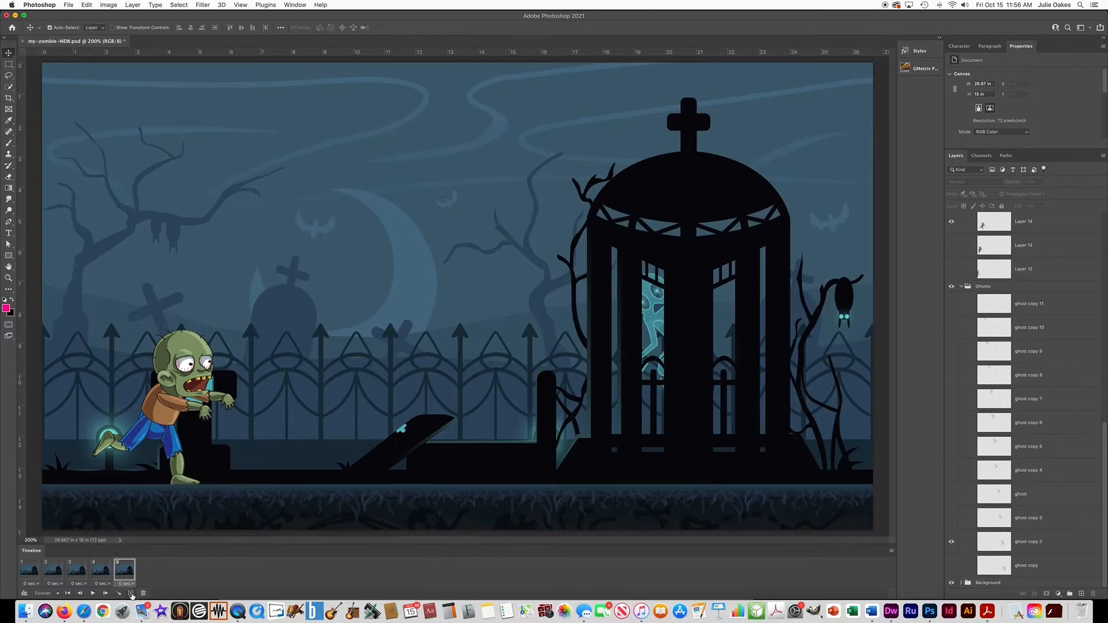
scroll(1005, 294, "up", 5)
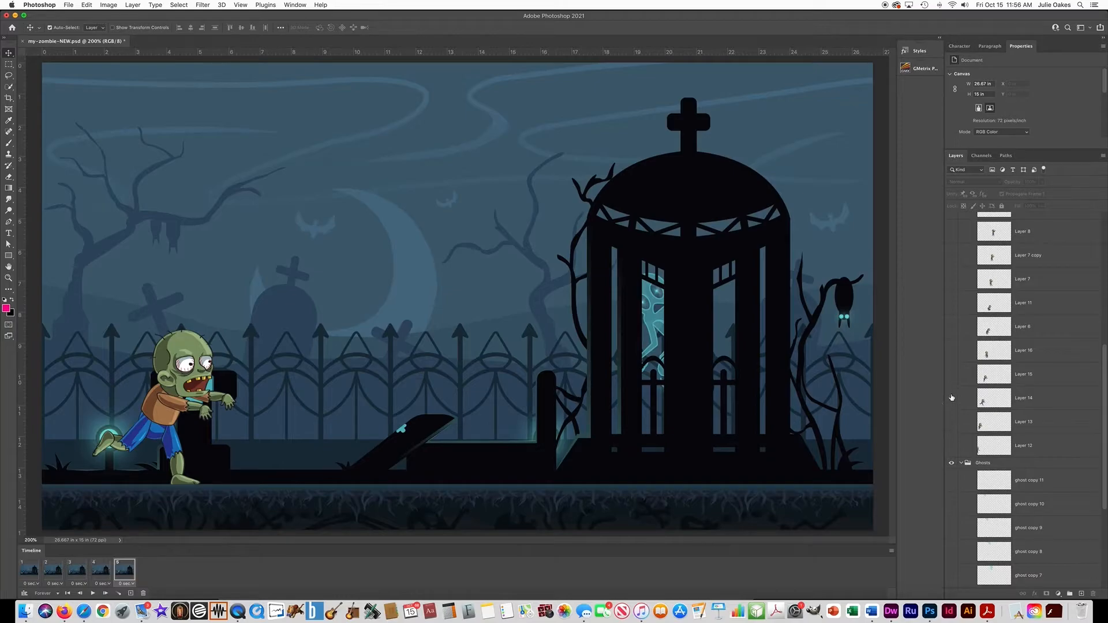
left_click(952, 399)
left_click(952, 376)
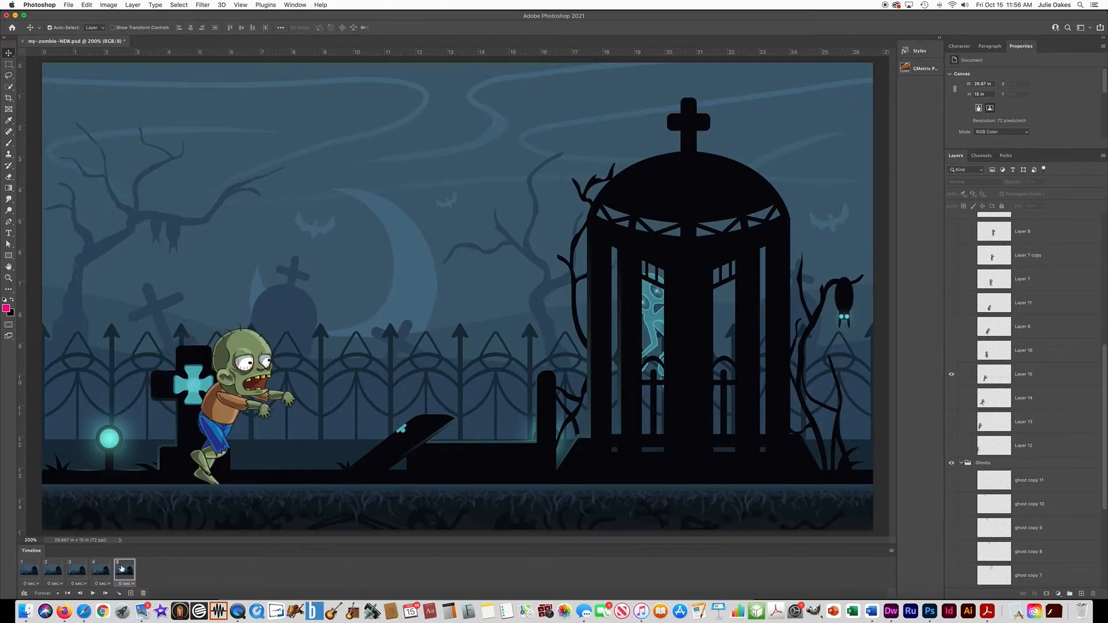
Step: Add a sixth frame, replacing the visible zombie Layer 15 with Layer 16 and ghost copy 2 with ghost copy 3
left_click(131, 594)
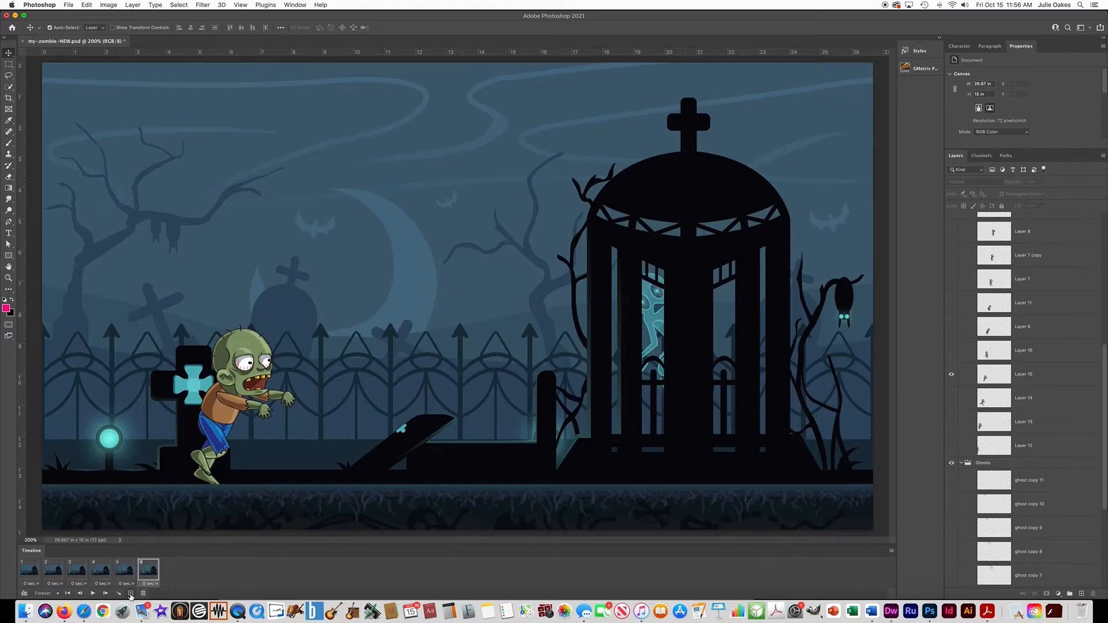
left_click(952, 376)
left_click(952, 351)
scroll(971, 351, "down", 3)
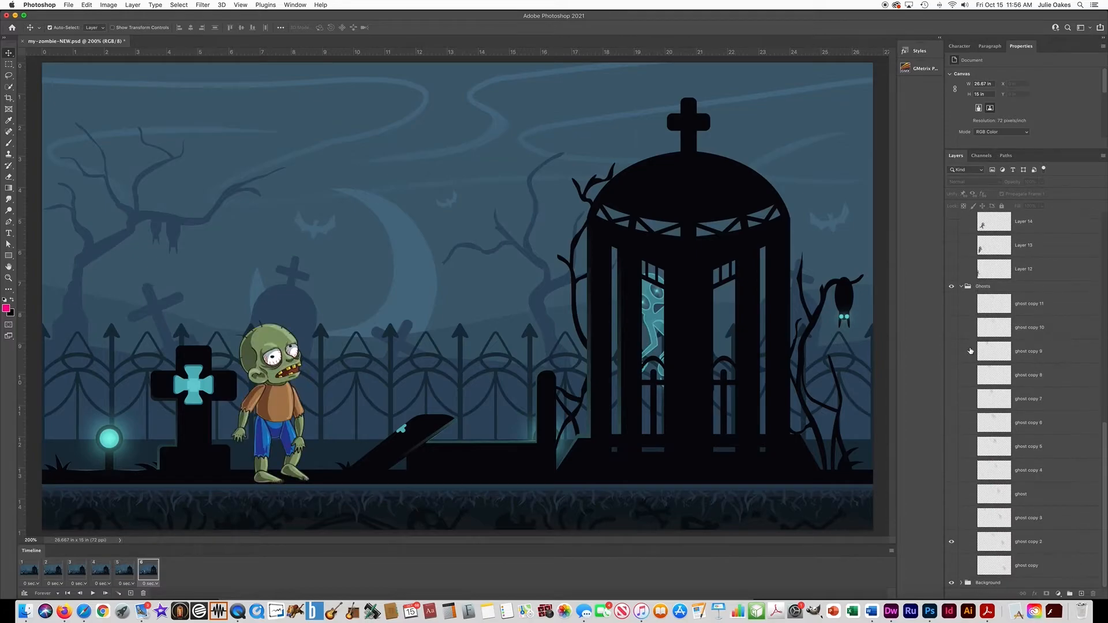
left_click(953, 543)
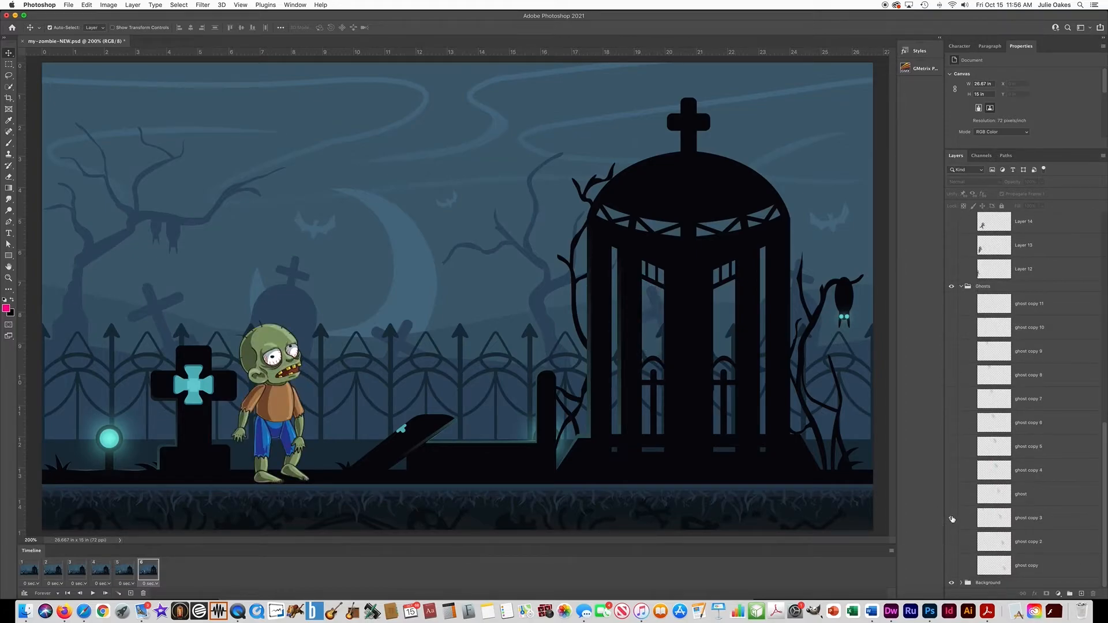
left_click(952, 519)
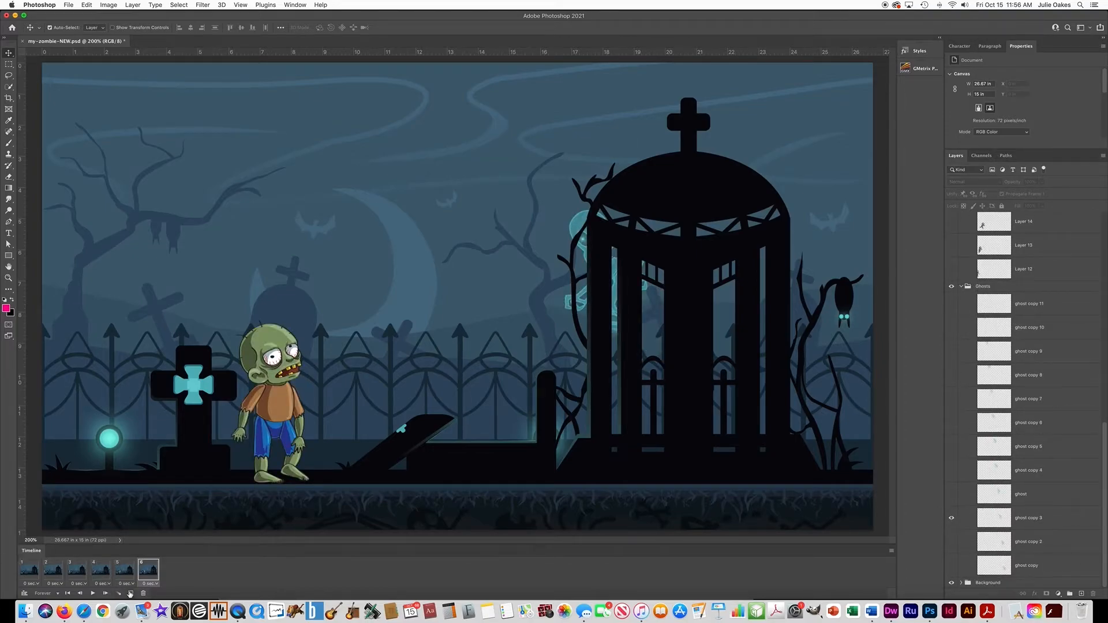
Step: Add a seventh frame, replacing the visible zombie Layer 16 with Layer 6 and showing the lowest hands layer
left_click(131, 593)
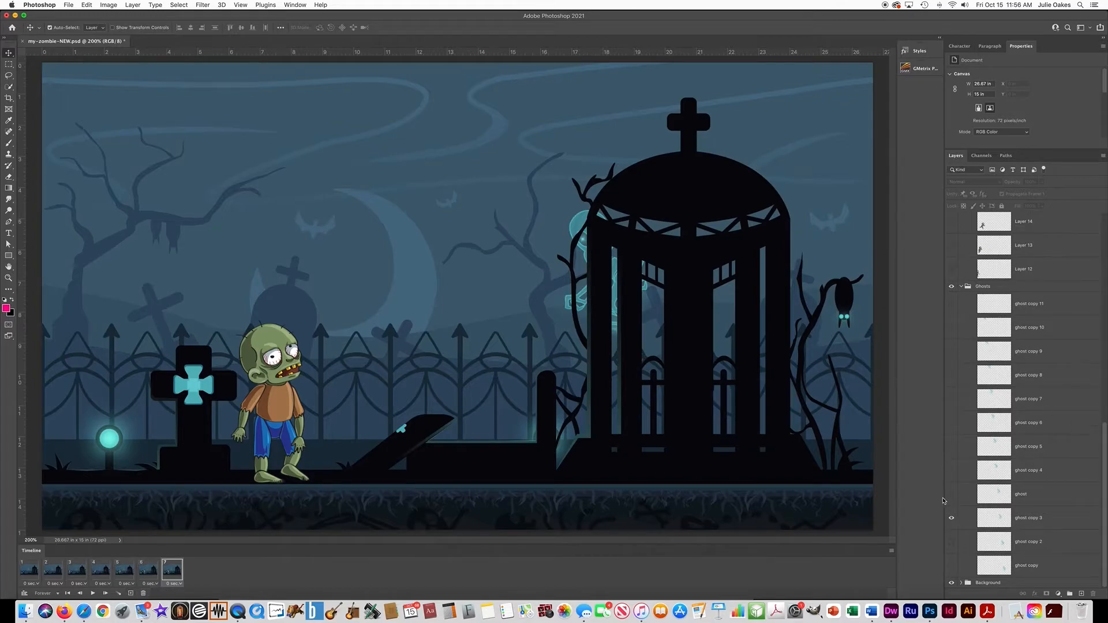
scroll(973, 367, "up", 5)
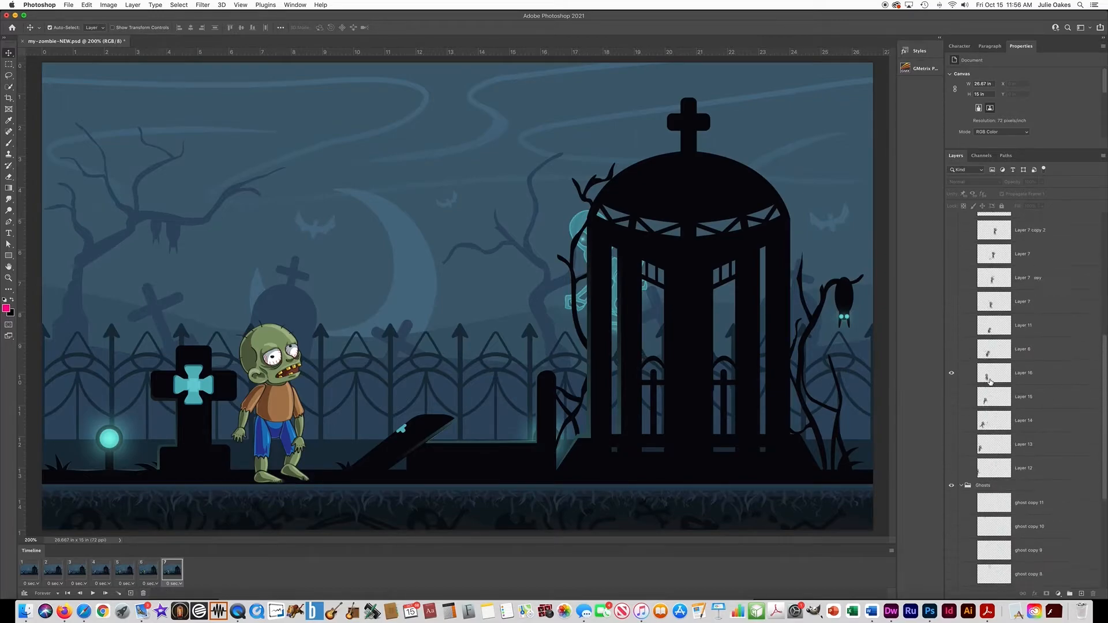
left_click(951, 390)
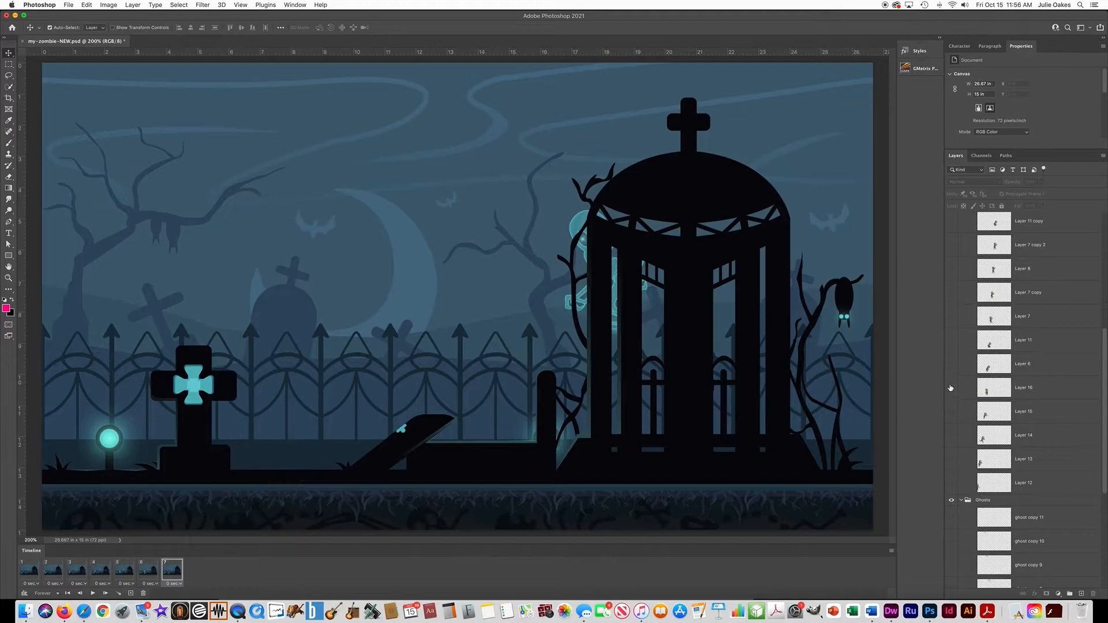
left_click(951, 366)
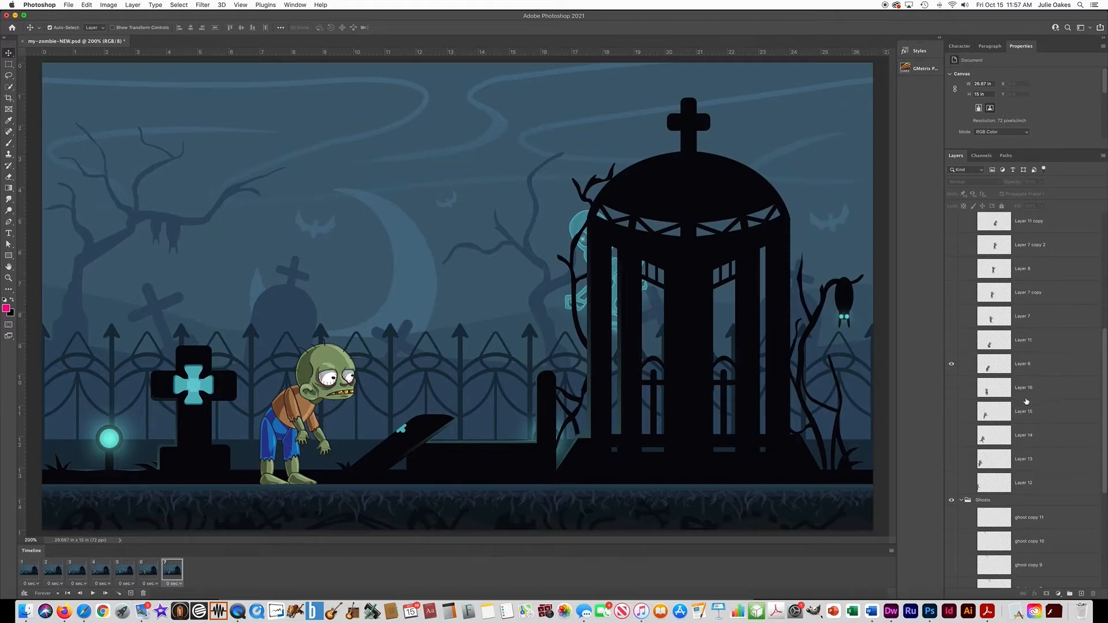
scroll(1027, 401, "up", 5)
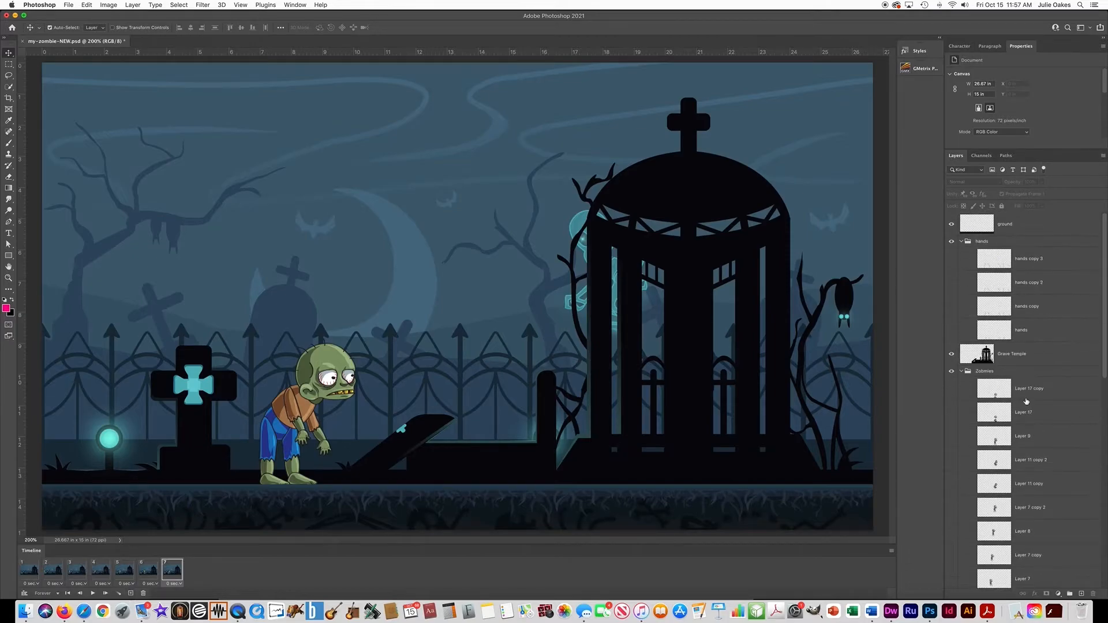
left_click(952, 331)
Step: Add an eighth frame, replacing the visible zombie Layer 6 with Layer 11 and ghost copy 3 with the ghost layer
left_click(131, 595)
scroll(981, 274, "down", 3)
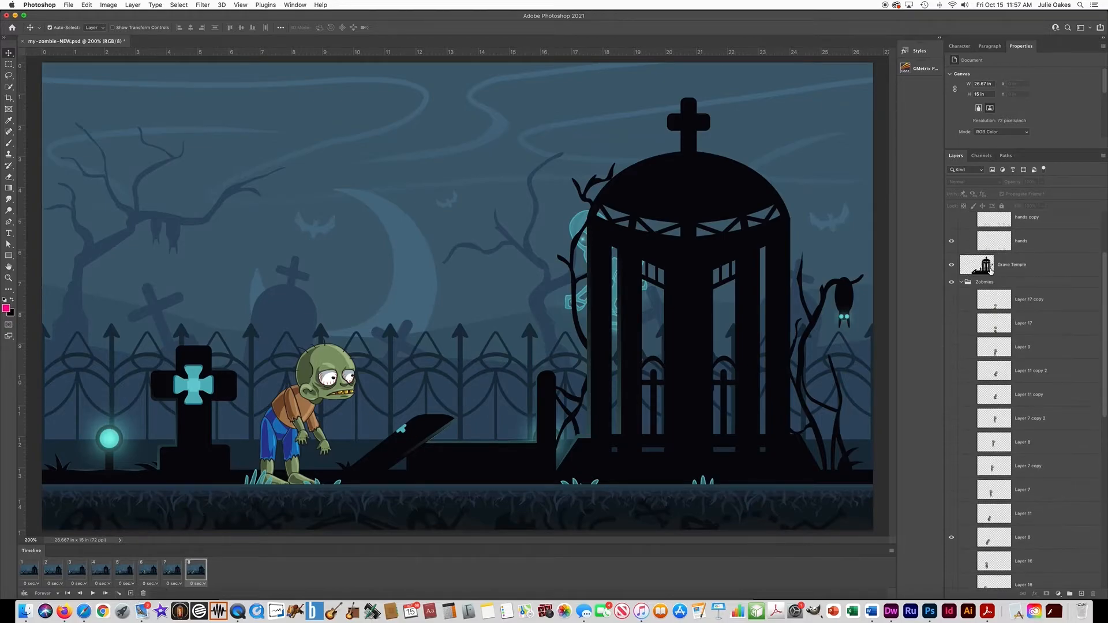
scroll(979, 283, "down", 6)
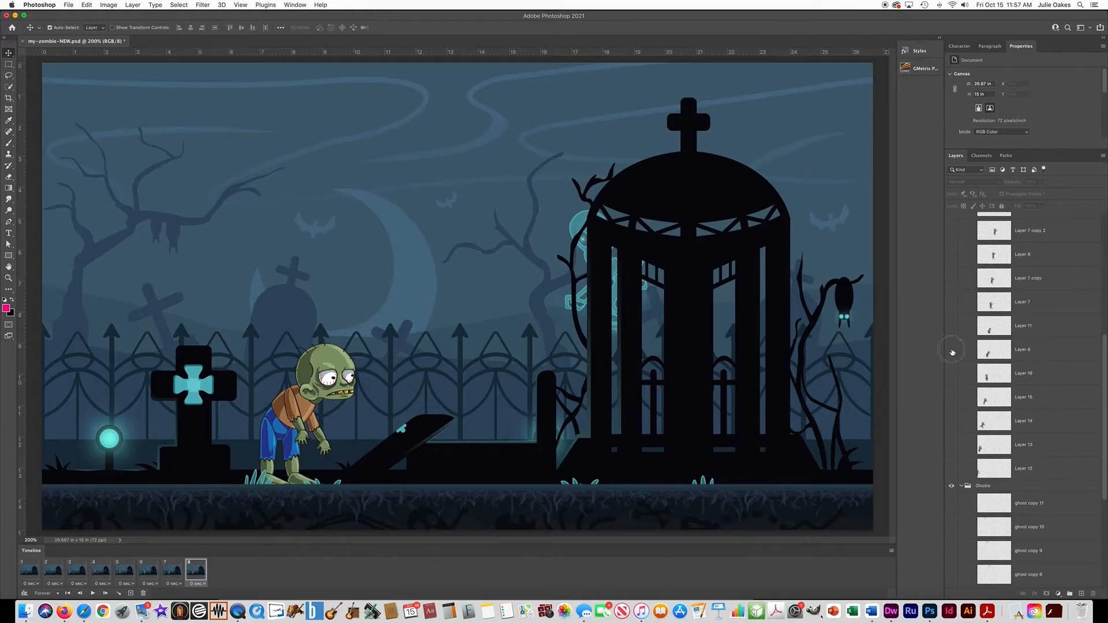
left_click(952, 351)
left_click(952, 326)
scroll(1009, 358, "down", 6)
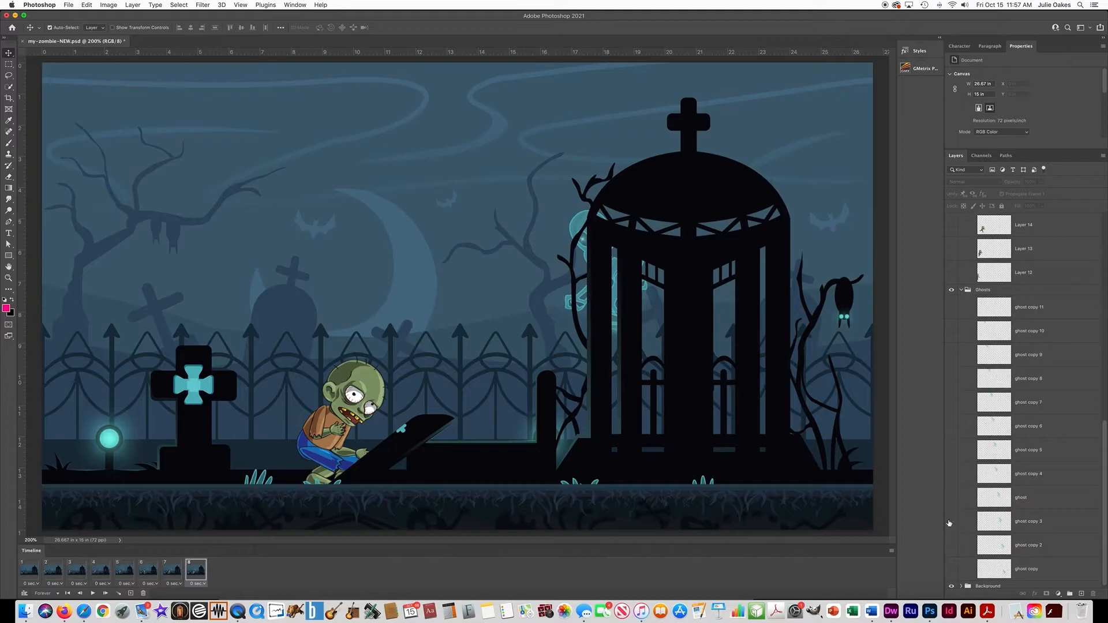
left_click(952, 497)
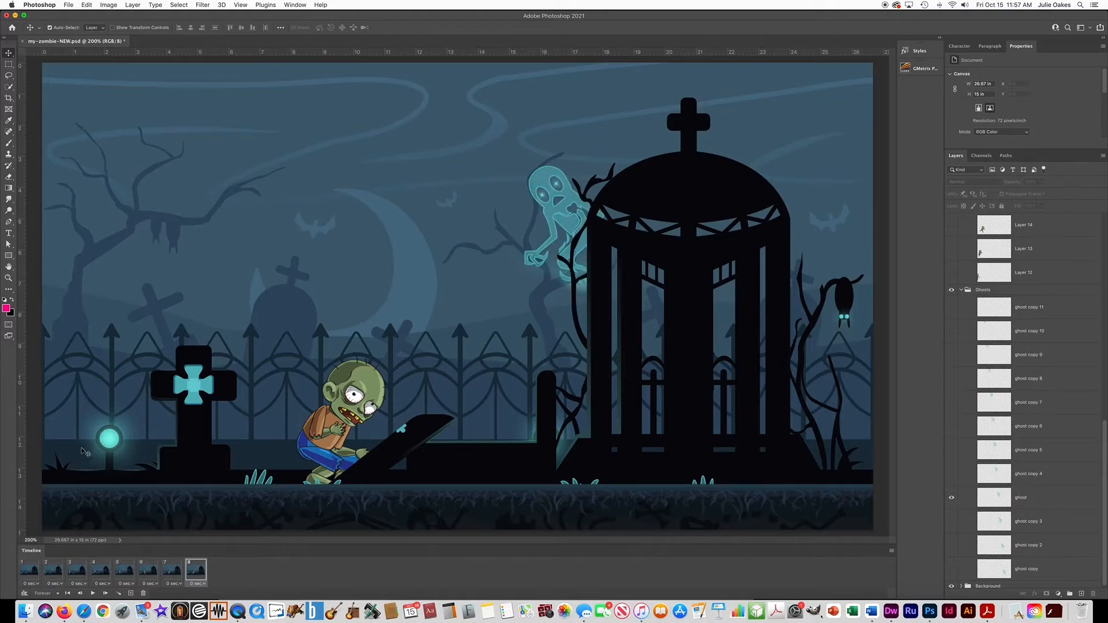
Step: Add a ninth frame, replacing the visible ghost layer with ghost copy 4 and zombie Layer 11 with Layer 7
left_click(130, 594)
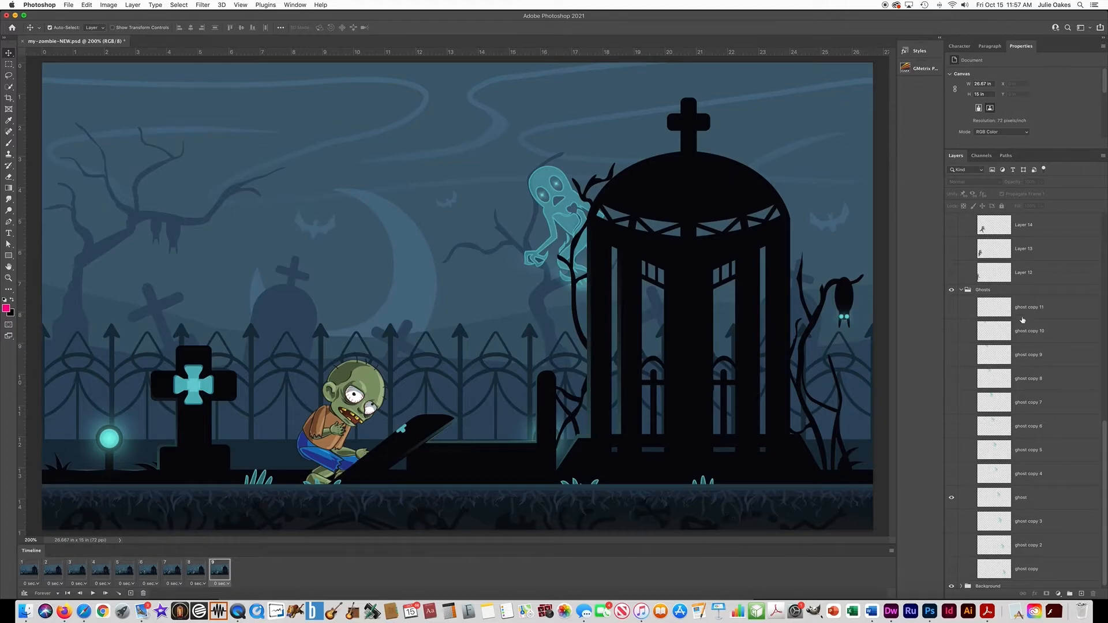
scroll(1014, 358, "down", 1)
left_click(952, 495)
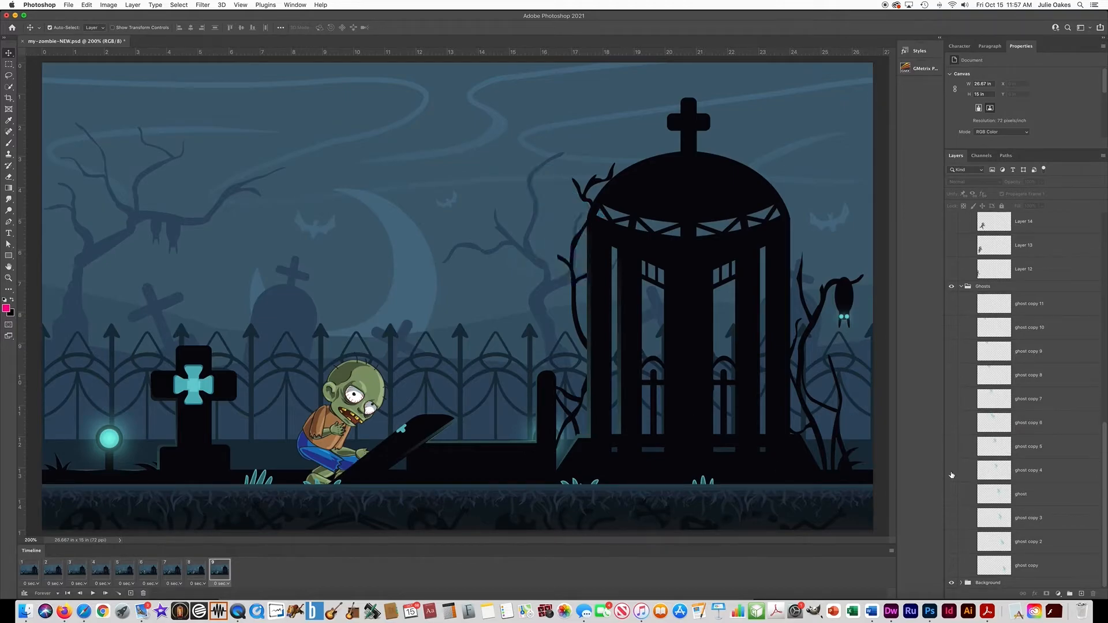
left_click(952, 470)
scroll(1022, 429, "up", 10)
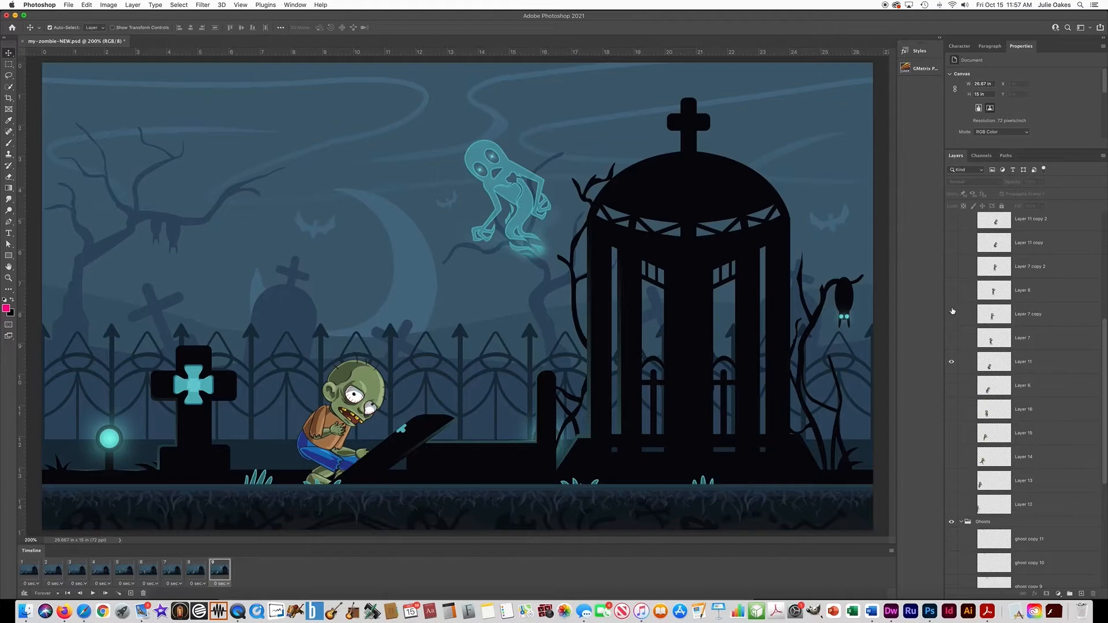
left_click(951, 362)
Step: In frame 9, show hands copy and hide the lowest hands layer
scroll(1040, 361, "up", 10)
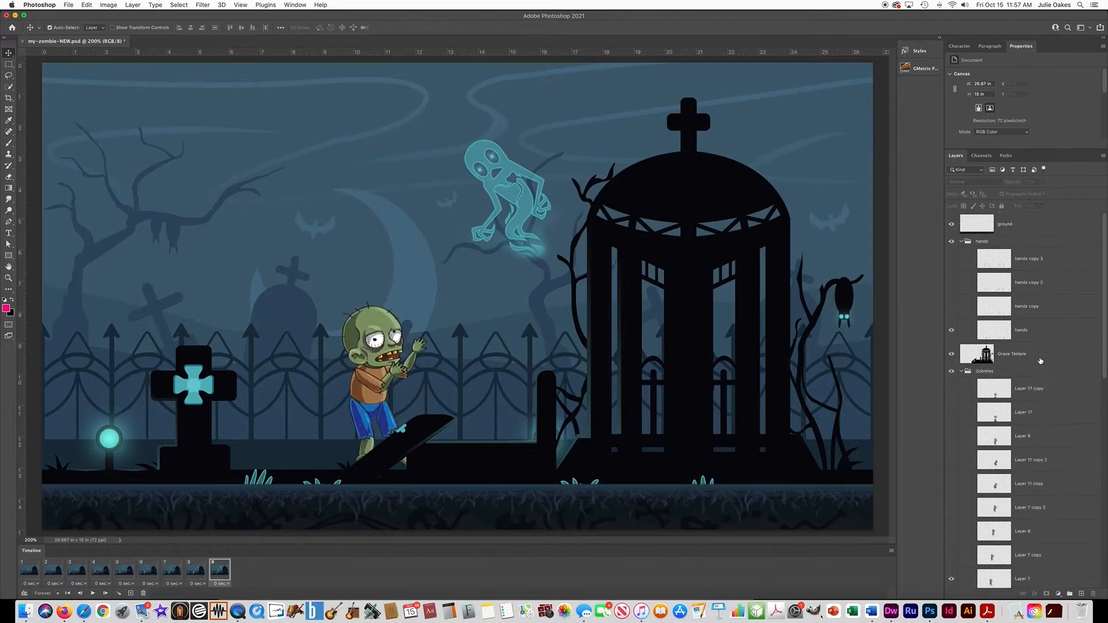
left_click(952, 309)
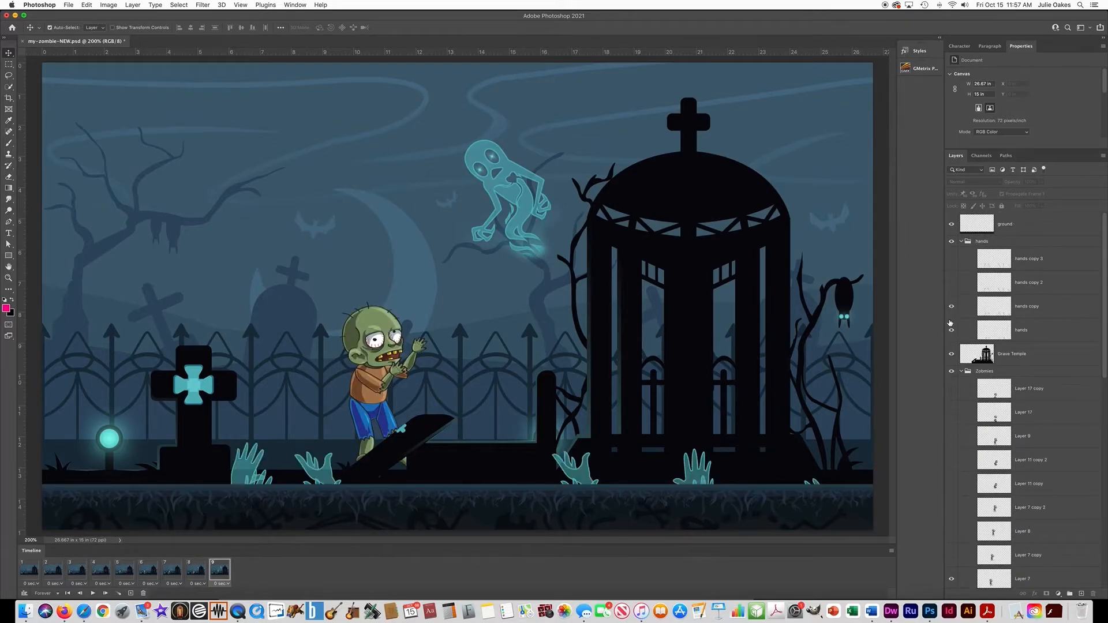
left_click(952, 330)
Step: Add a tenth frame, replacing the visible zombie Layer 7 with Layer 7 copy and ghost copy 4 with ghost copy 5
left_click(131, 594)
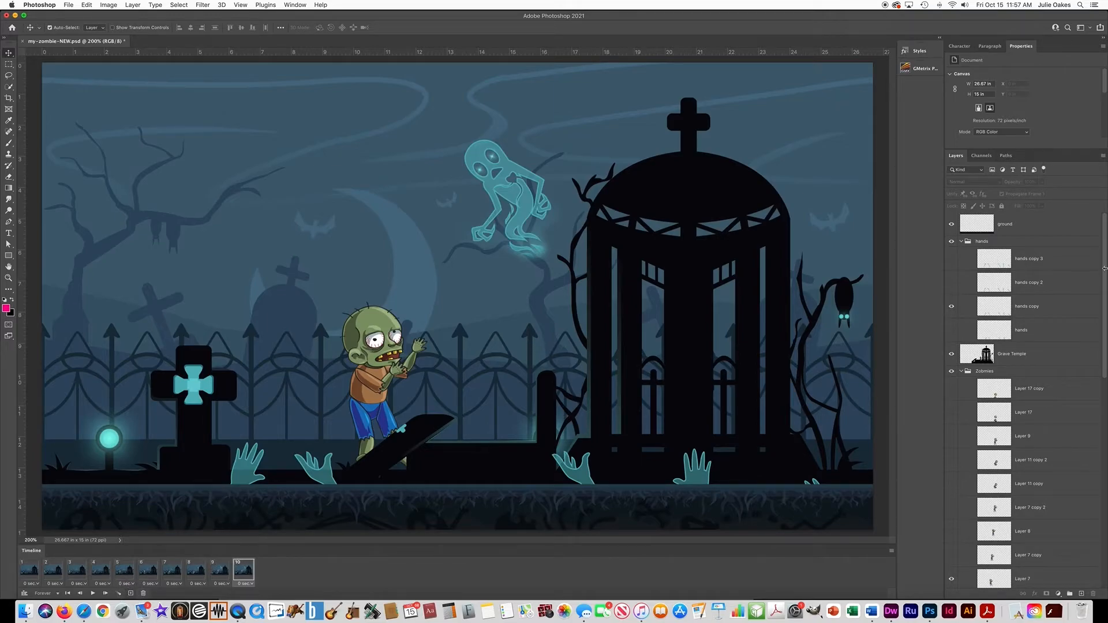
scroll(1053, 323, "down", 10)
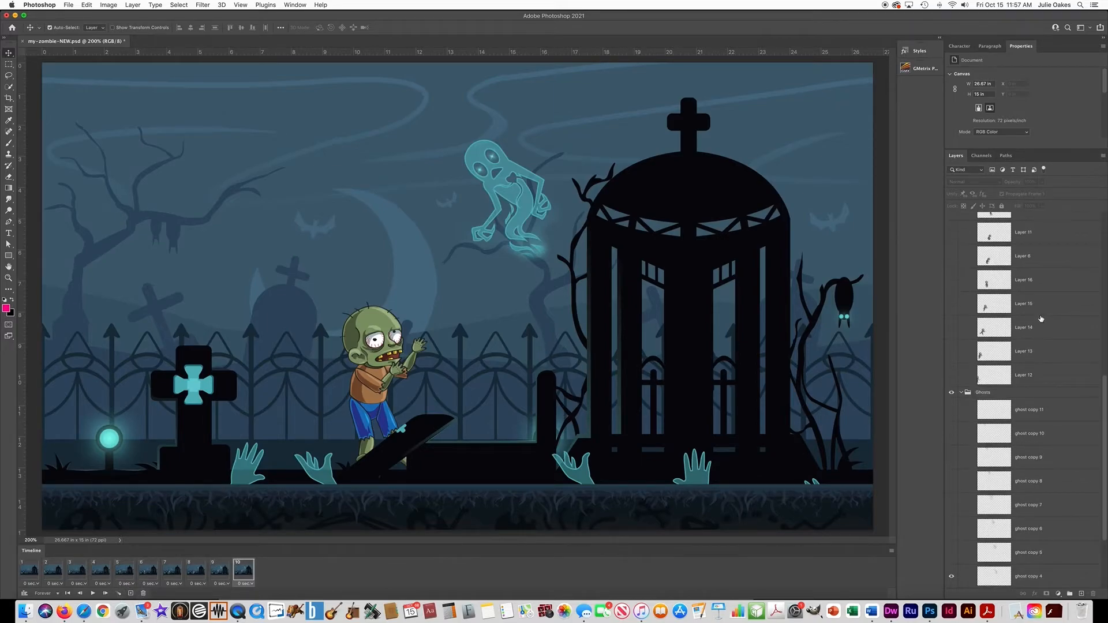
scroll(1041, 320, "up", 5)
left_click(952, 422)
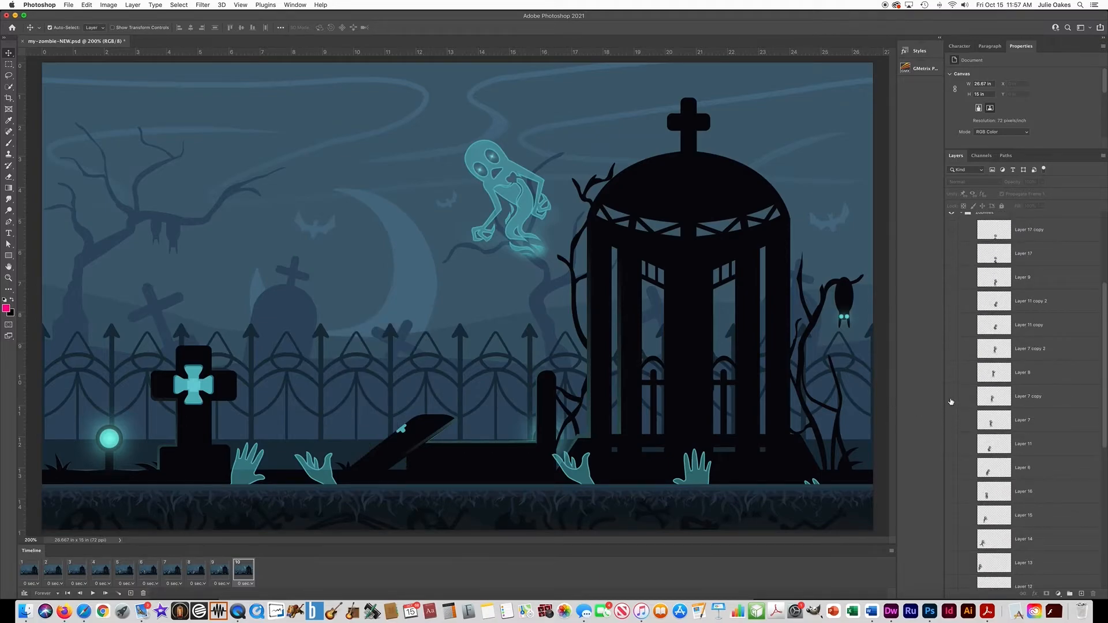
left_click(951, 398)
scroll(1034, 377, "down", 10)
left_click(951, 470)
left_click(951, 448)
Step: Add an eleventh frame, swapping in ghost copy 6, zombie Layer 8 and hands copy 2 for the previously visible ghost, zombie and hands layers
left_click(132, 593)
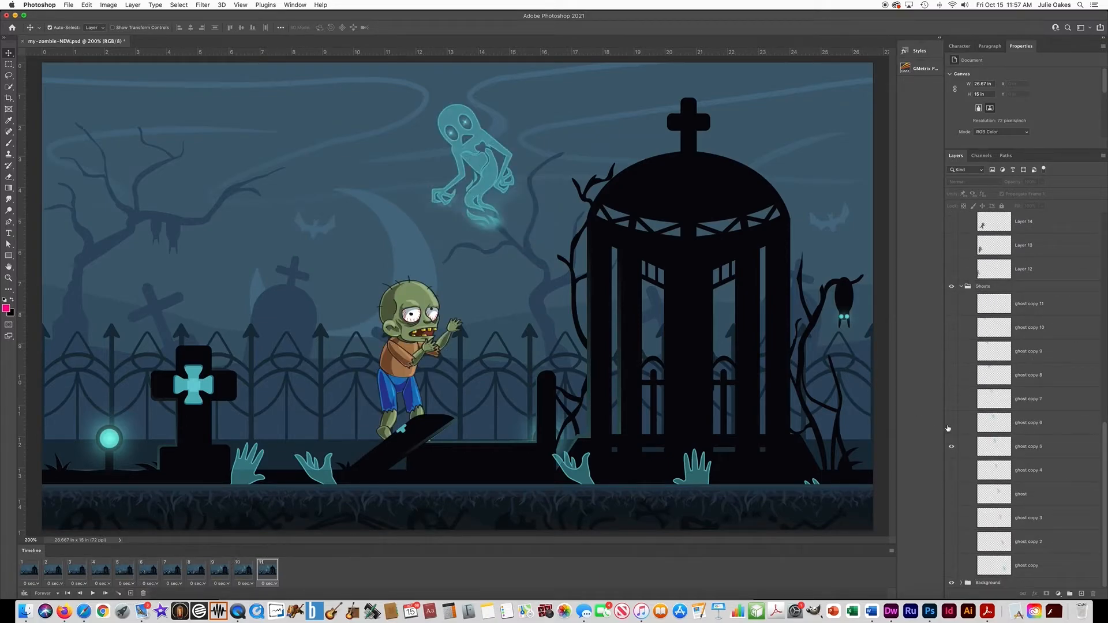
left_click(951, 446)
left_click(951, 423)
scroll(1049, 383, "up", 7)
left_click(951, 310)
left_click(951, 286)
scroll(1004, 342, "up", 8)
left_click(952, 306)
Step: Add a twelfth frame, swapping in zombie Layer 7 copy 2, ghost copy 7 and hands copy 3 for the previously visible layers
left_click(130, 593)
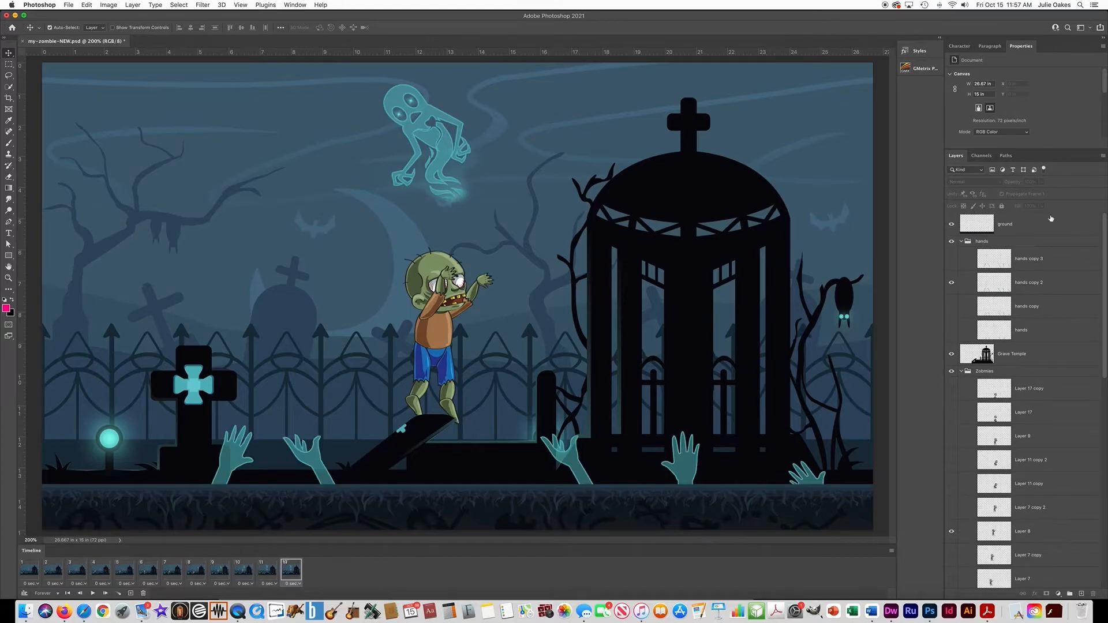
scroll(1034, 306, "down", 6)
left_click(951, 378)
left_click(951, 354)
scroll(982, 381, "down", 10)
left_click(952, 424)
left_click(952, 399)
scroll(970, 381, "up", 16)
left_click(951, 281)
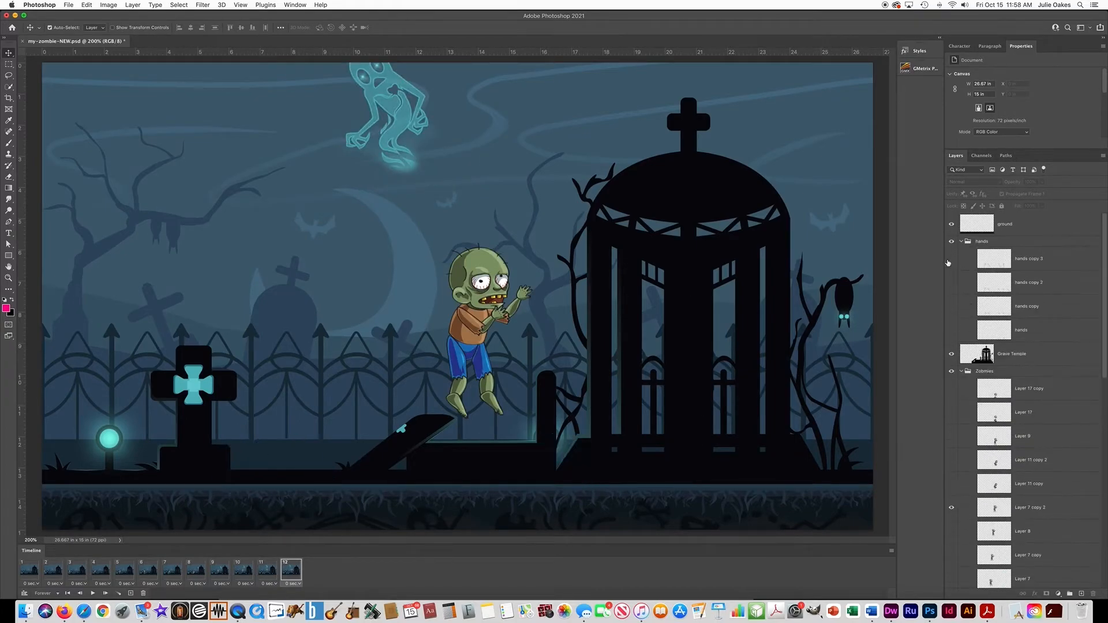
left_click(951, 258)
Step: Add a thirteenth frame, replacing zombie Layer 7 copy 2 with Layer 11 copy and ghost copy 7 with ghost copy 8
left_click(131, 594)
scroll(970, 300, "down", 6)
left_click(952, 369)
left_click(951, 346)
scroll(1004, 372, "down", 10)
left_click(951, 399)
left_click(952, 376)
Step: Add a fourteenth frame, swapping in ghost copy 9, zombie Layer 11 copy 2 and hands copy 2 for the previously visible layers
left_click(131, 593)
left_click(951, 351)
scroll(992, 334, "up", 10)
left_click(952, 412)
left_click(952, 389)
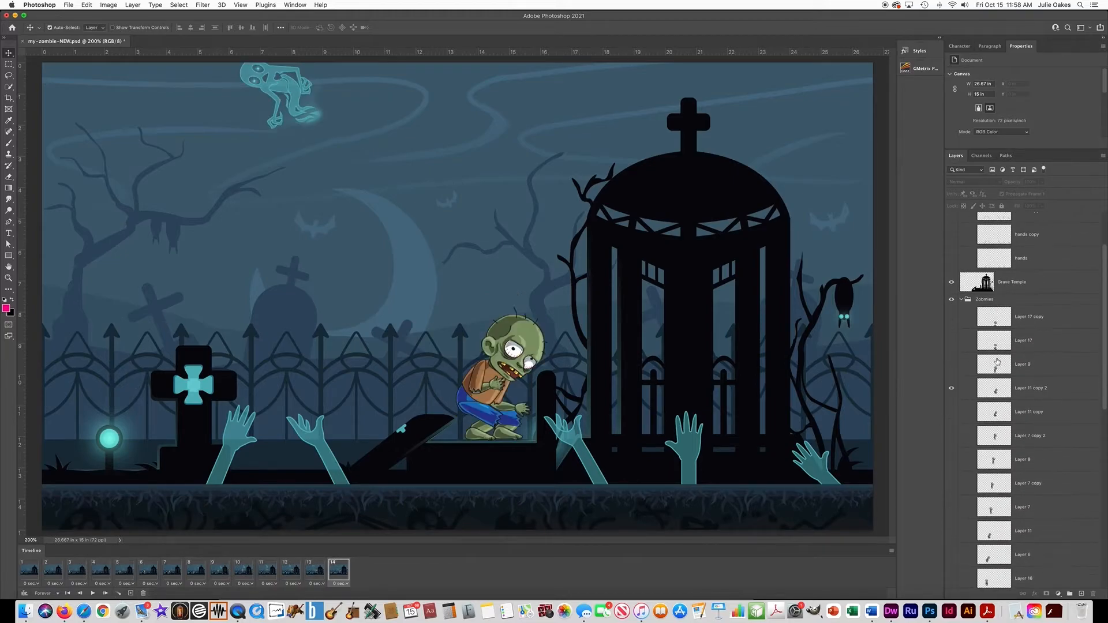
scroll(1000, 363, "up", 4)
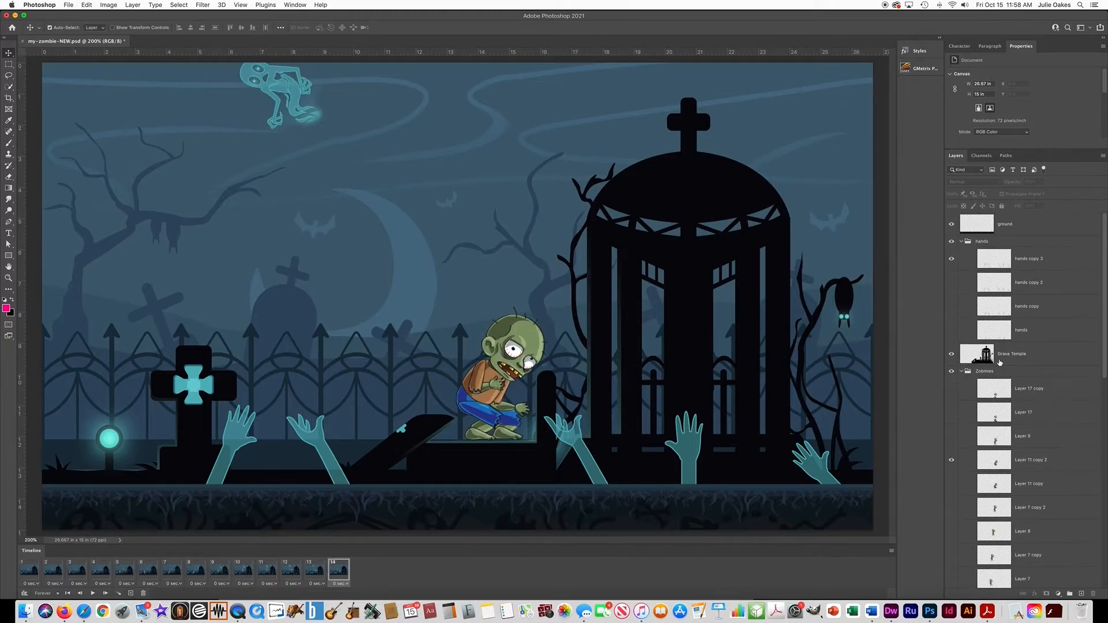
left_click(952, 262)
left_click(951, 283)
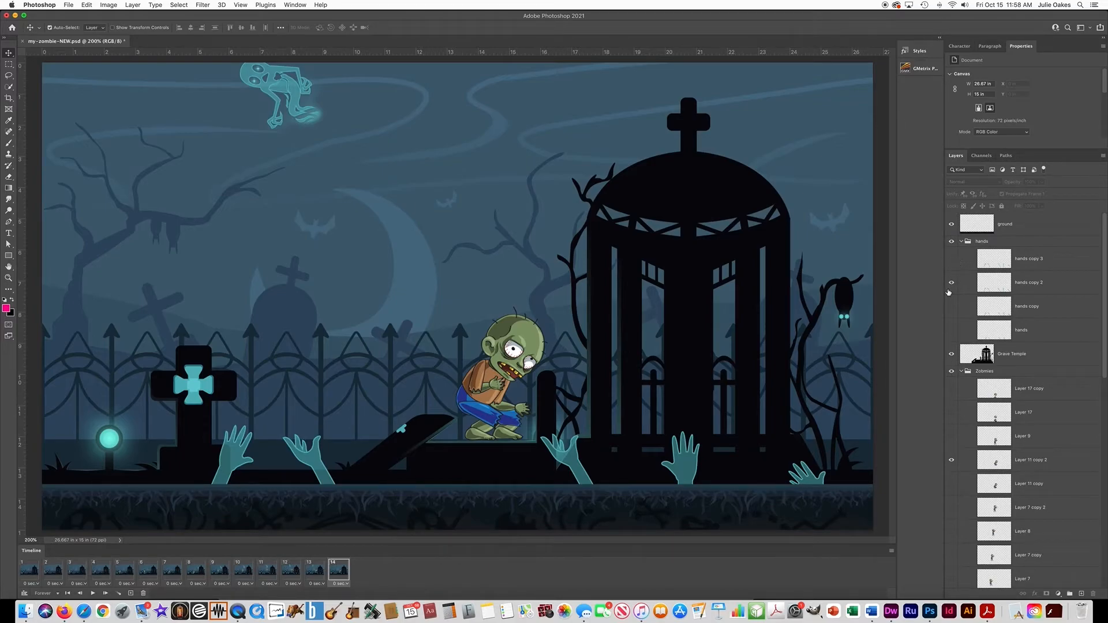
Step: Add a fifteenth frame, replacing zombie Layer 11 copy 2 with Layer 9 and ghost copy 9 with ghost copy 10
left_click(130, 594)
scroll(976, 301, "down", 6)
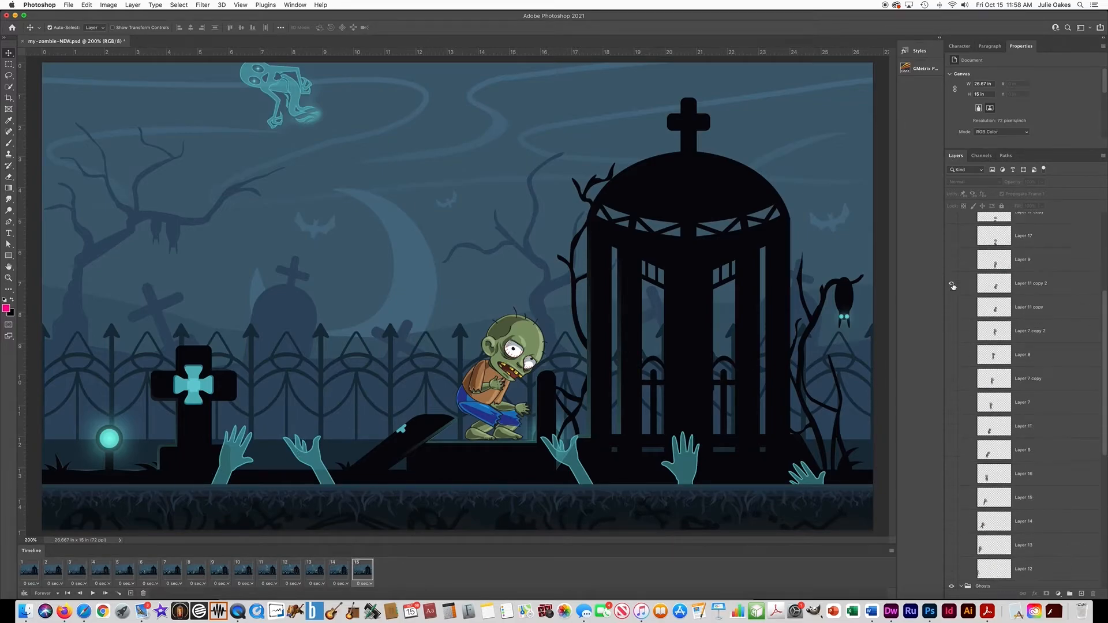
left_click(951, 283)
left_click(952, 259)
scroll(953, 306, "down", 10)
left_click(951, 352)
left_click(951, 329)
Step: Add a sixteenth frame, swapping in ghost copy 11, zombie Layer 17 and hands copy for the previously visible layers
left_click(130, 594)
left_click(951, 247)
scroll(976, 267, "up", 5)
left_click(952, 330)
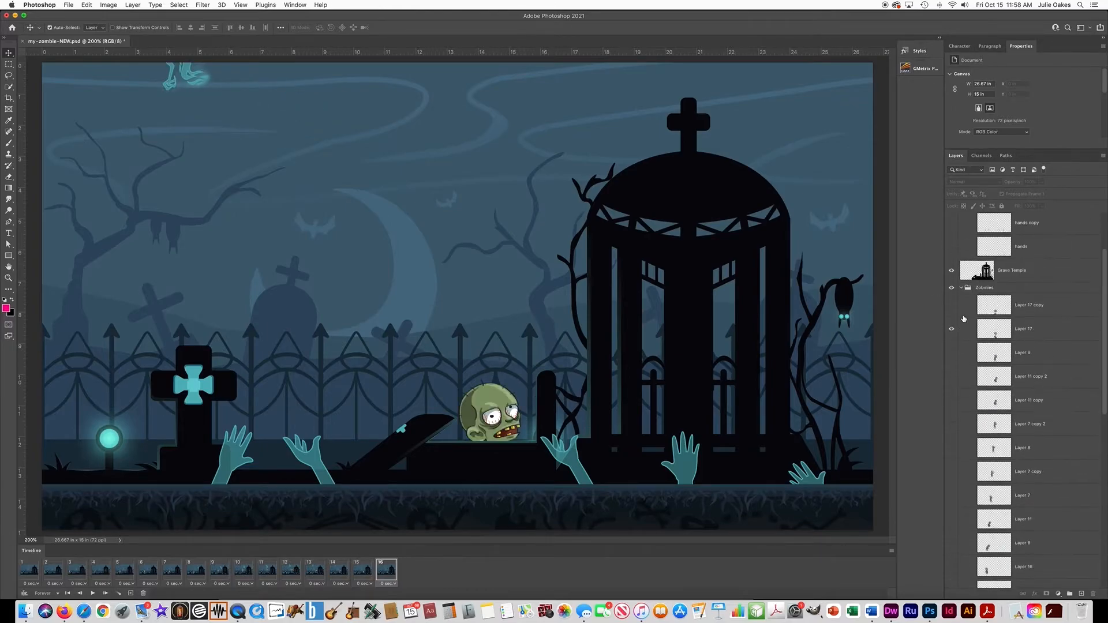
scroll(953, 323, "up", 4)
left_click(952, 283)
left_click(952, 307)
Step: Add a seventeenth frame showing zombie Layer 17 copy and the lowest hands layer, with ghost copy 11 hidden
left_click(131, 593)
left_click(953, 236)
scroll(999, 316, "down", 10)
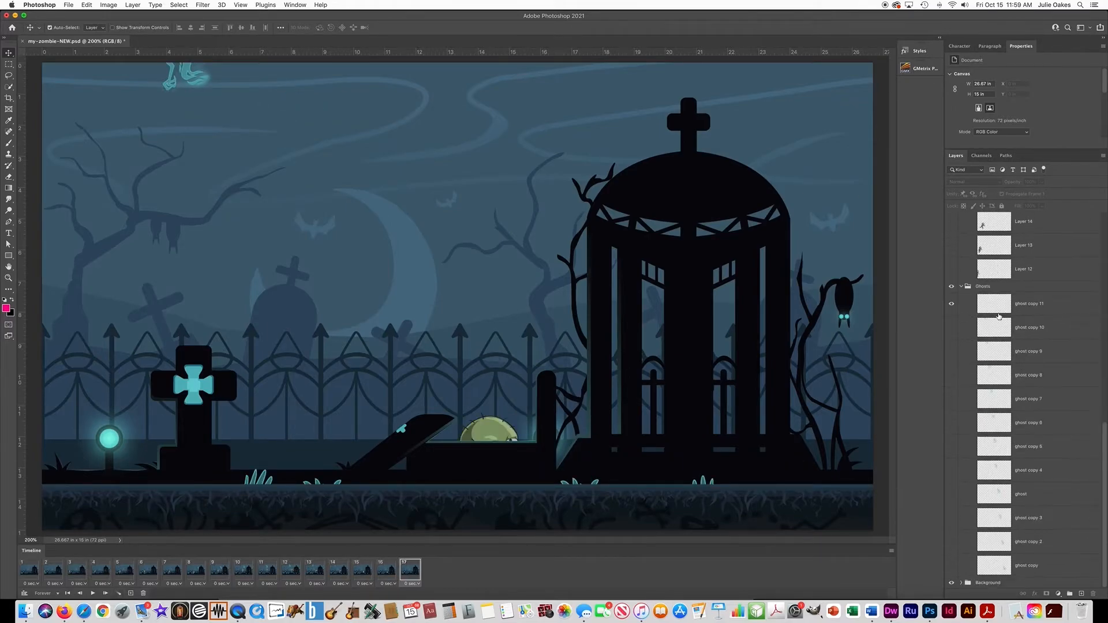
left_click(953, 304)
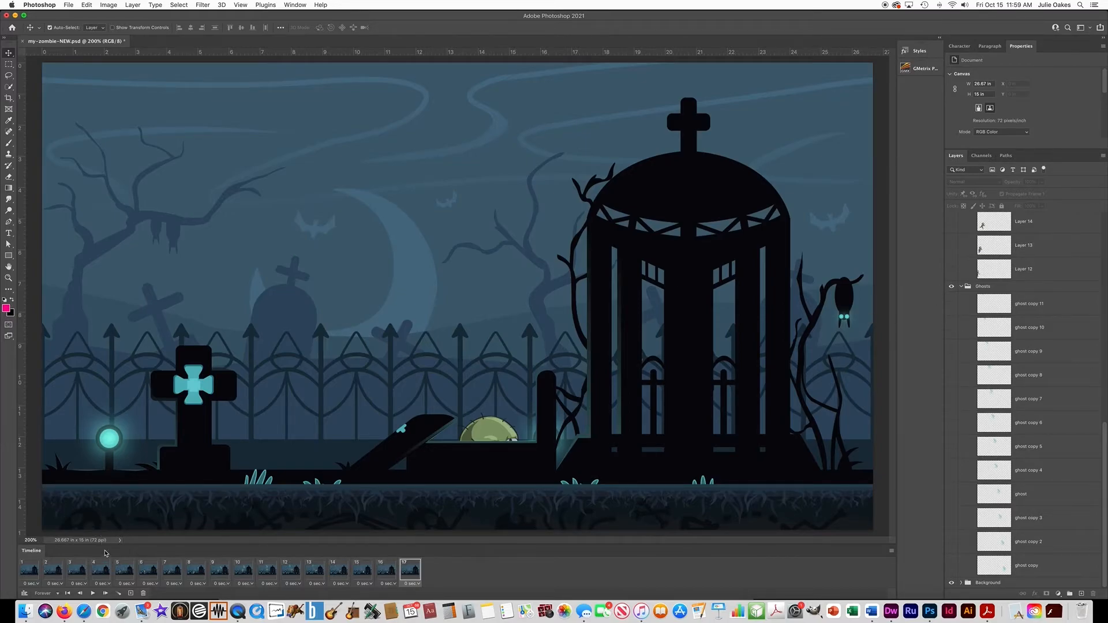
Step: Add an eighteenth frame and hide zombie Layer 17 copy and the lowest hands layer in it
left_click(132, 593)
scroll(974, 305, "up", 5)
scroll(974, 304, "up", 5)
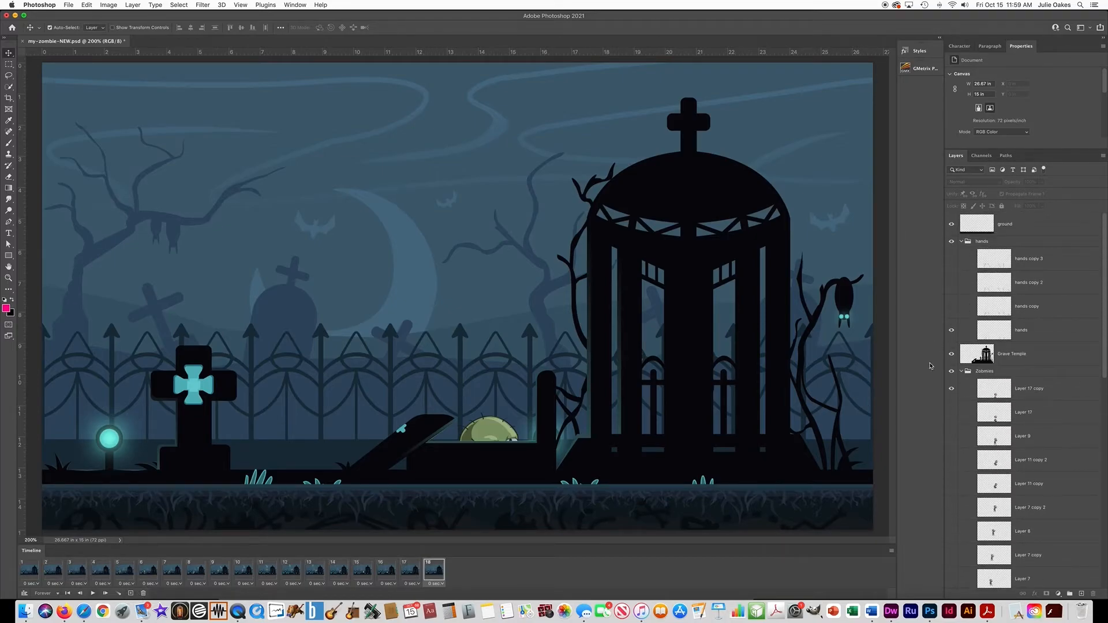
left_click(952, 390)
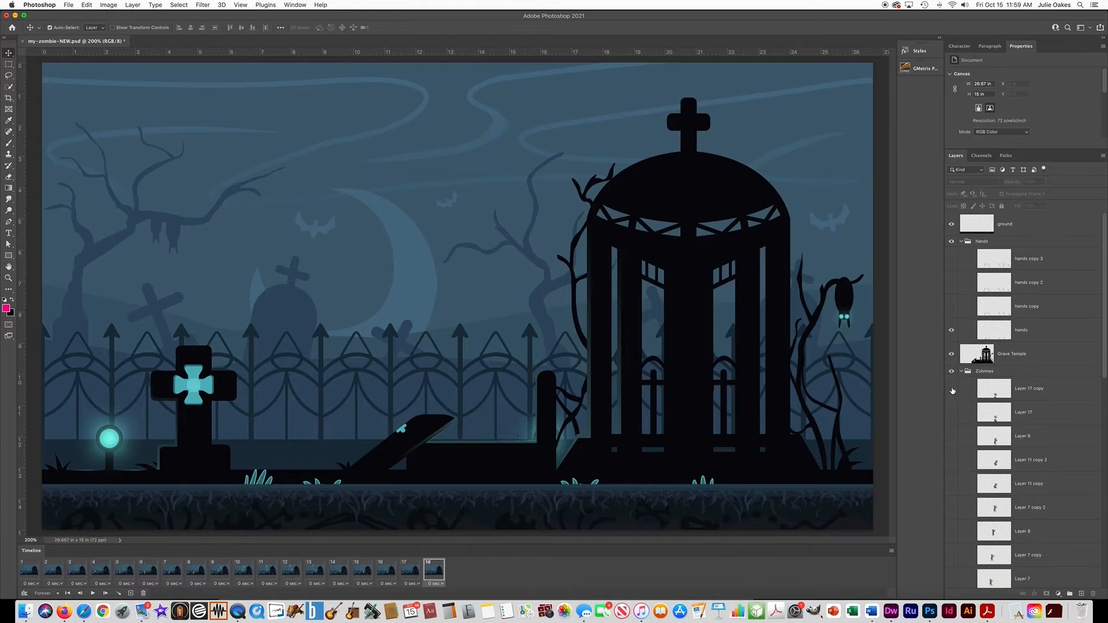
left_click(952, 331)
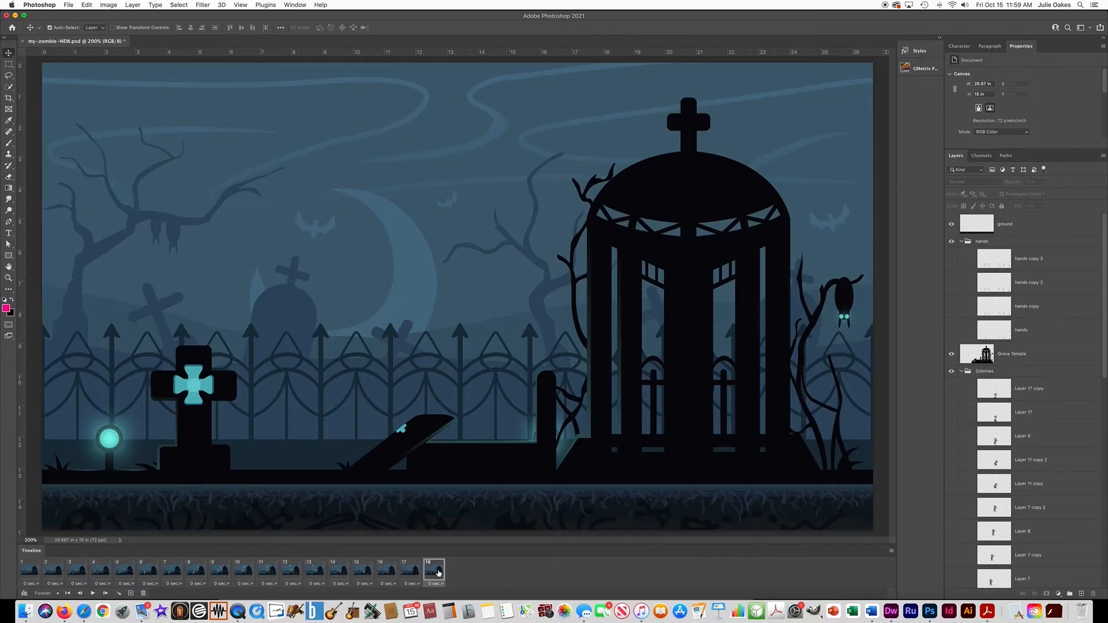
Step: Preview the animation, stop it and set frame 4's delay to 0.2 seconds
left_click(93, 594)
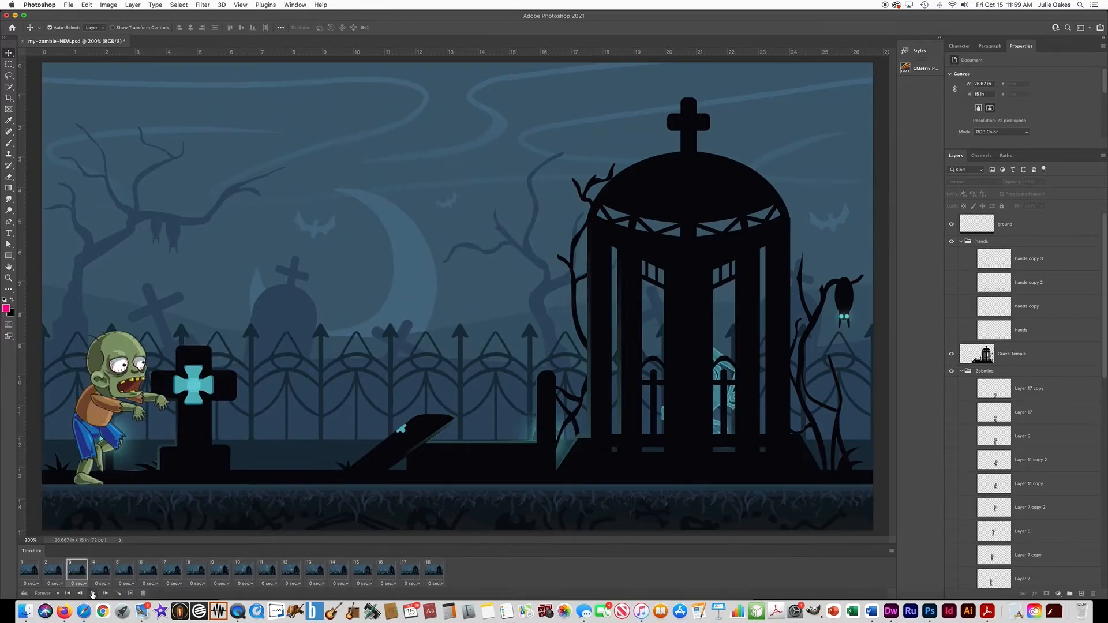
left_click(92, 594)
left_click(97, 580)
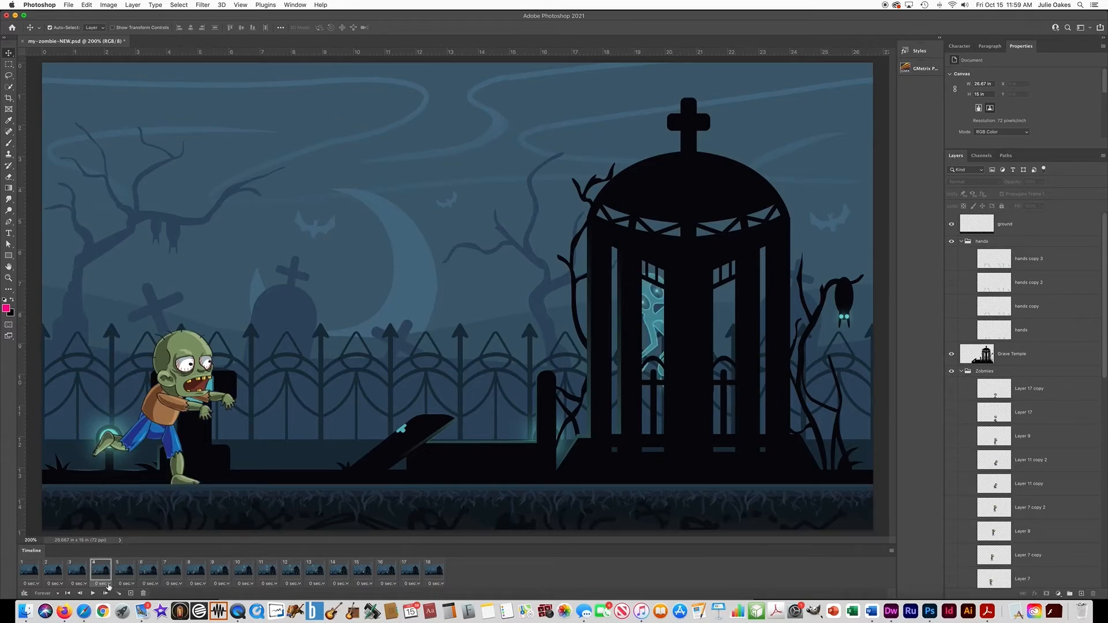
left_click(108, 585)
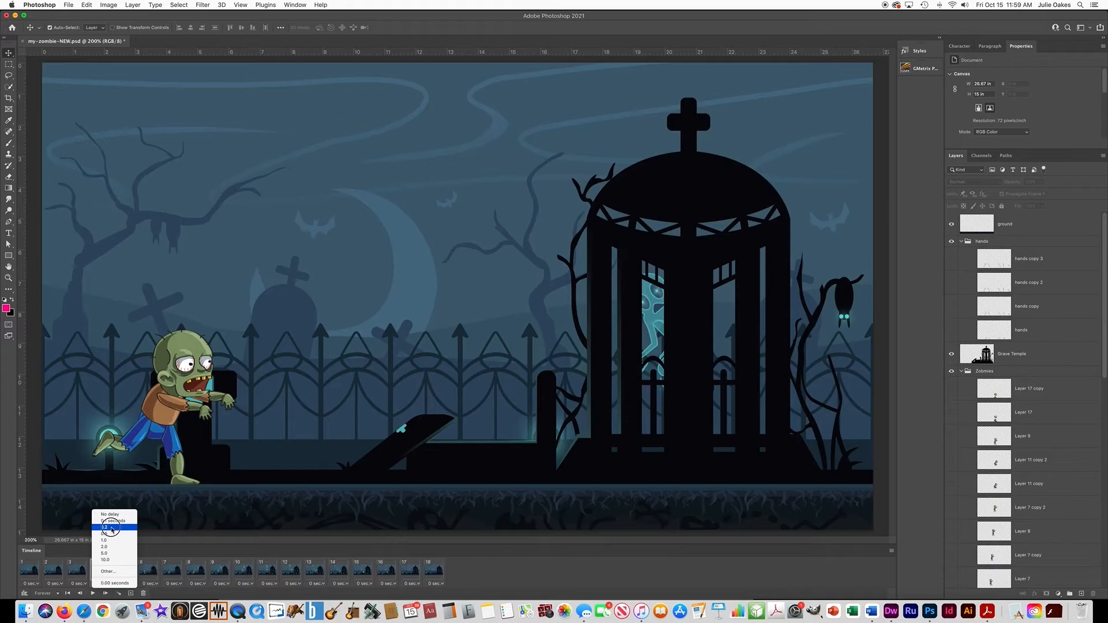
left_click(112, 527)
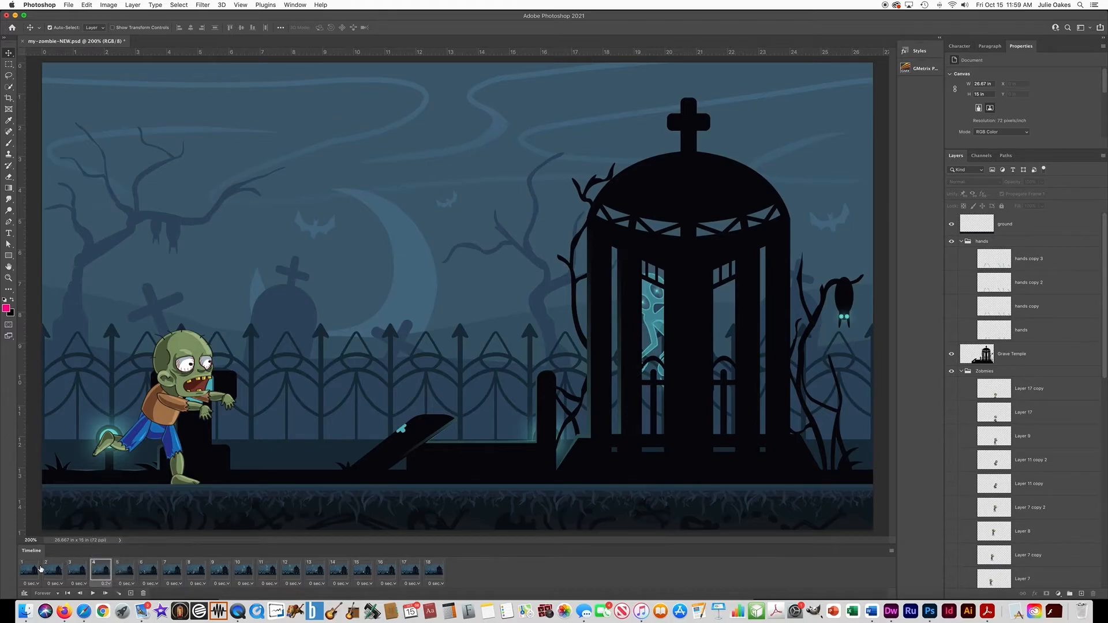
Step: Set the delay of all 18 frames to 0.2 seconds and preview the animation
left_click(38, 570)
left_click(434, 572, "shift")
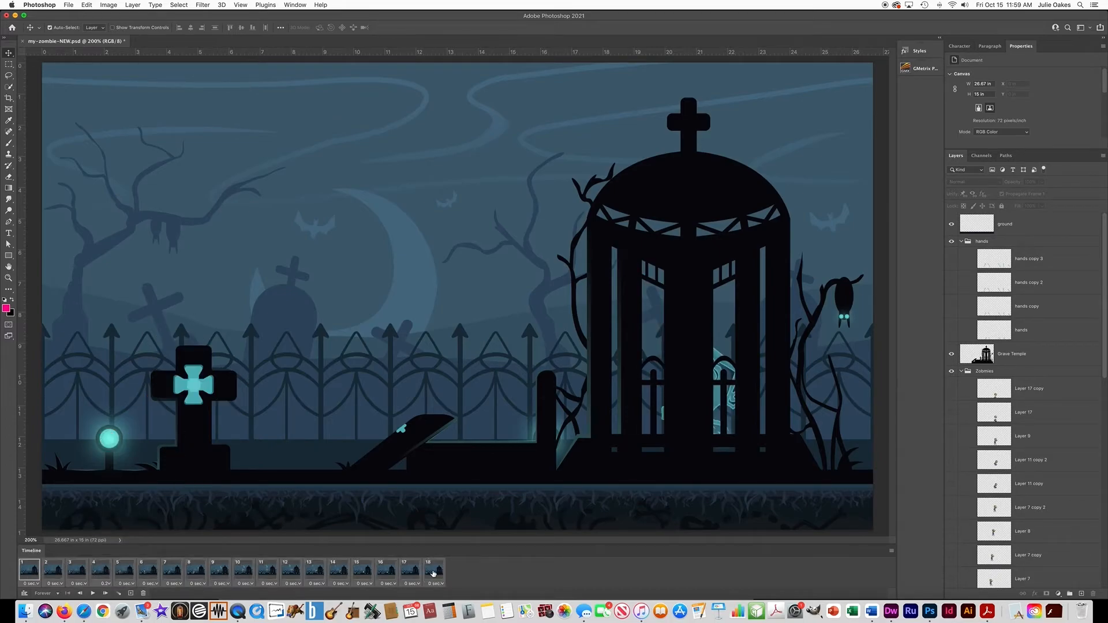
left_click(107, 584)
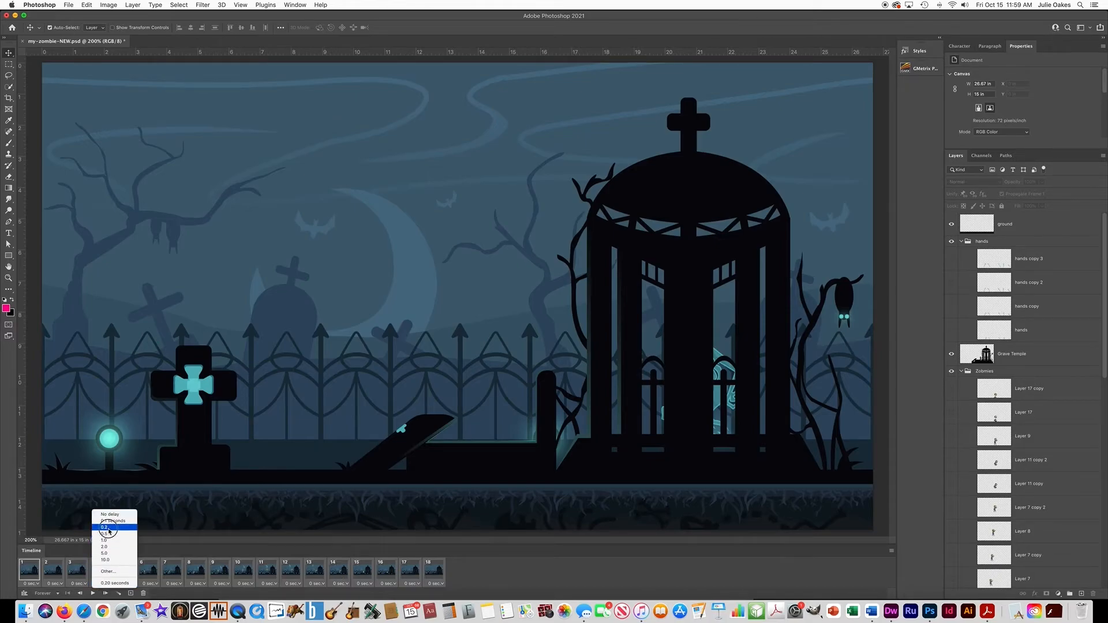
left_click(109, 532)
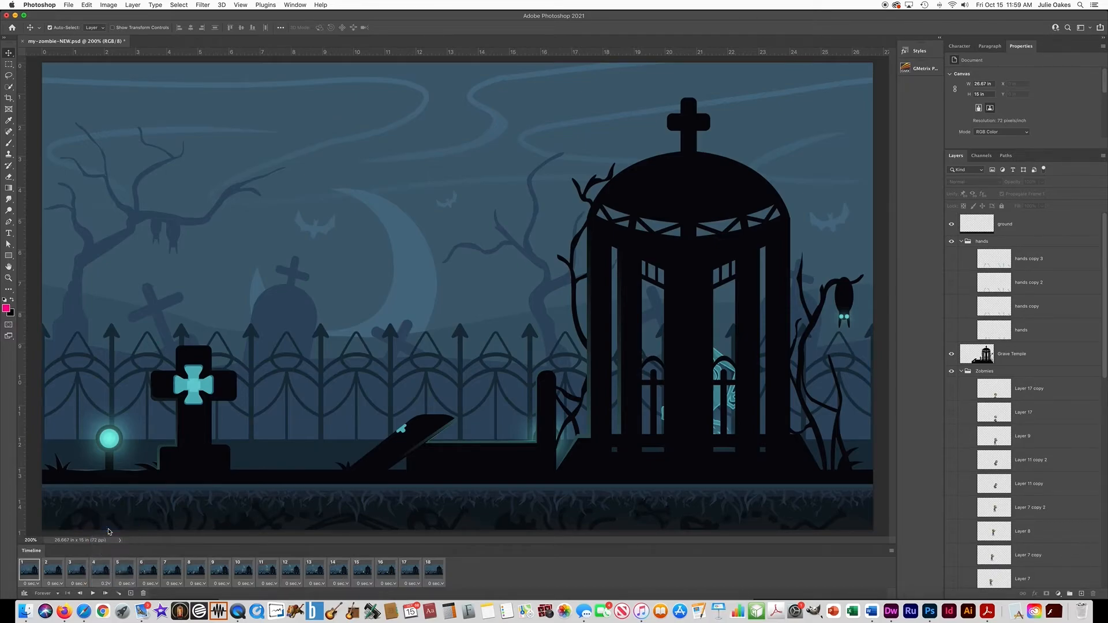
left_click(92, 595)
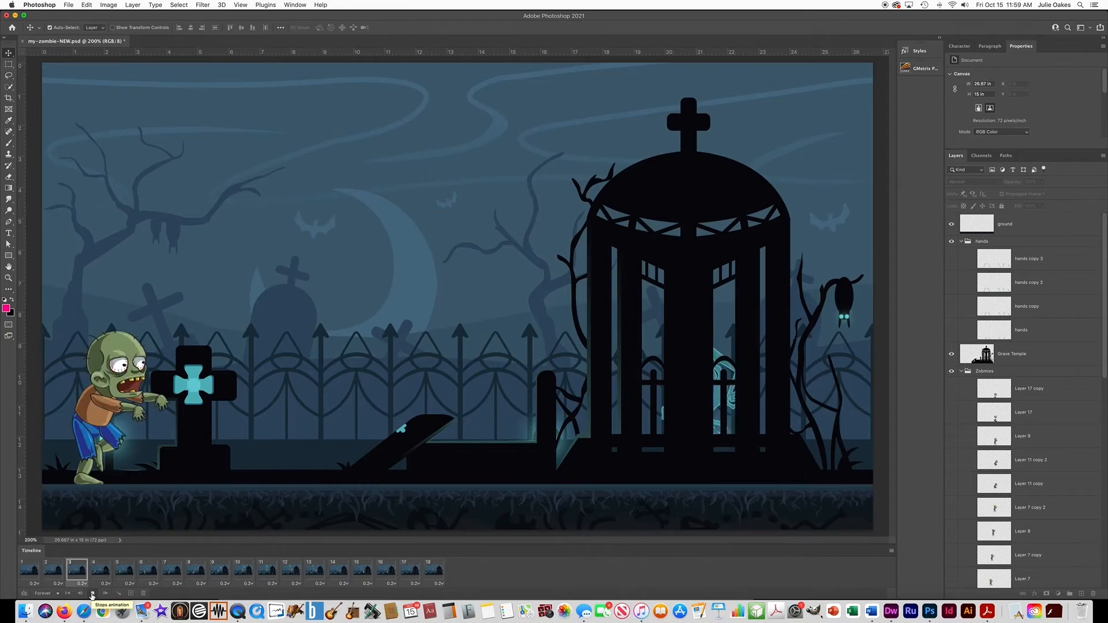
left_click(93, 594)
Step: Set the delay of all 18 frames to 0.1 seconds and play the animation to check its speed
left_click(28, 575)
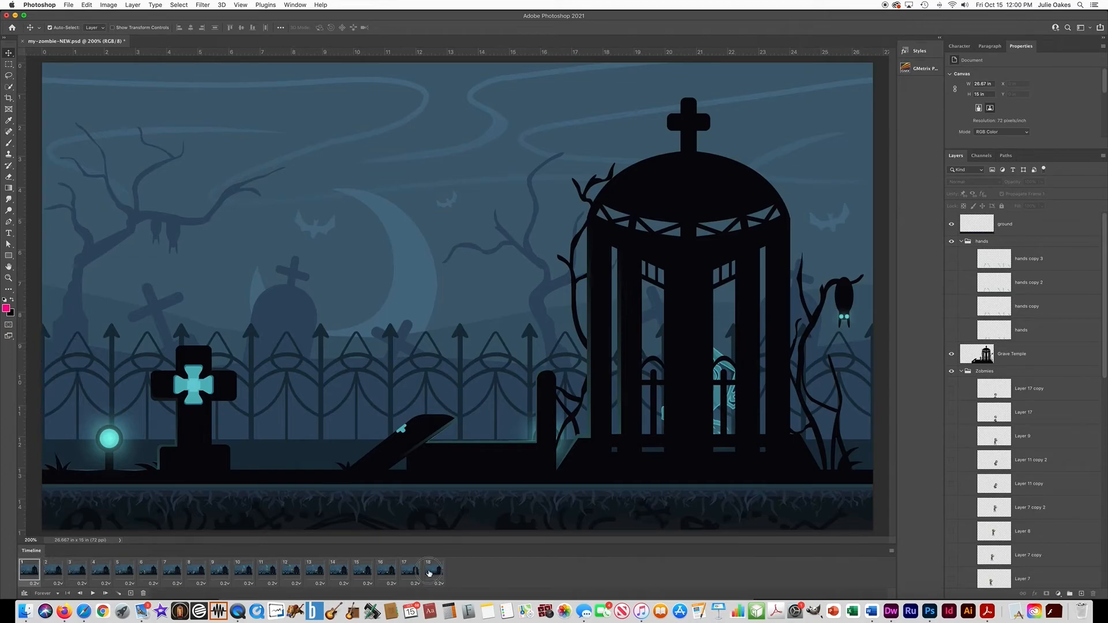
left_click(155, 585)
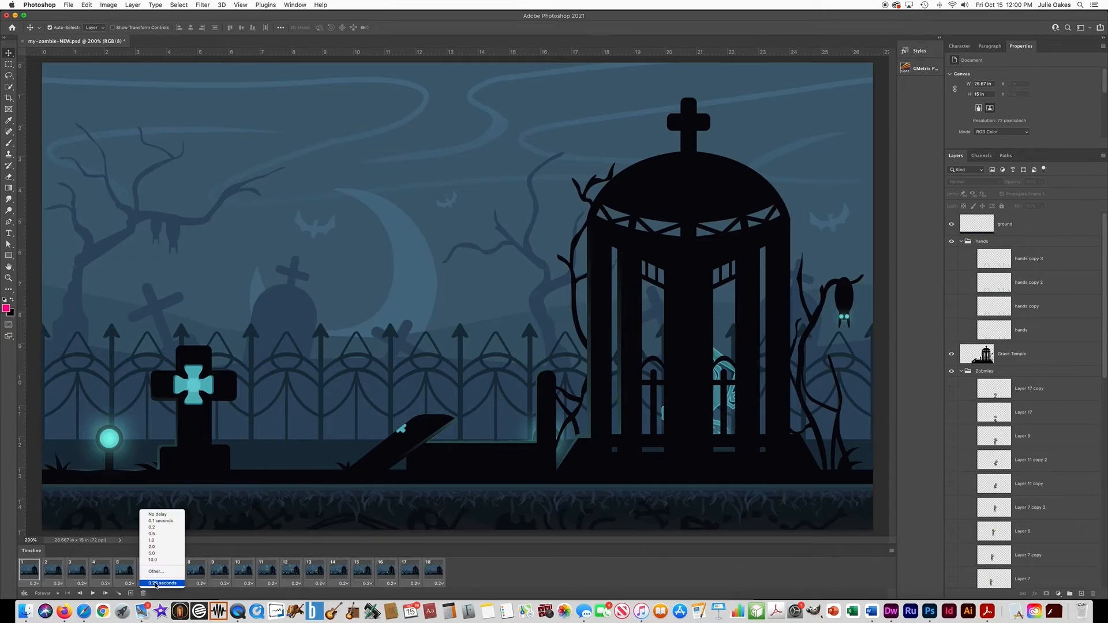
left_click(160, 524)
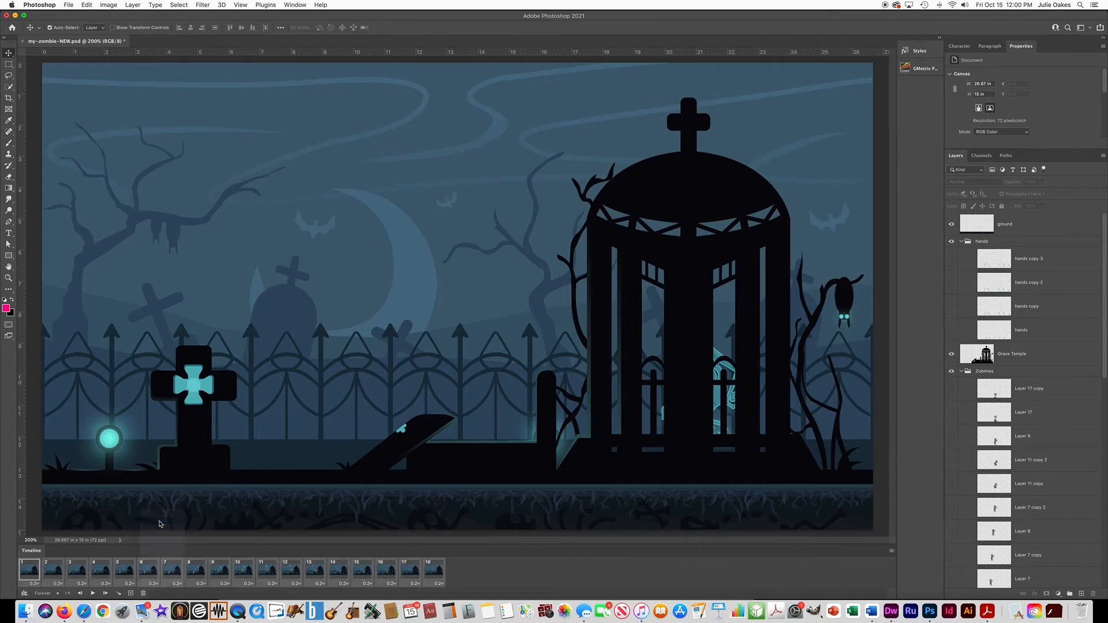
left_click(93, 594)
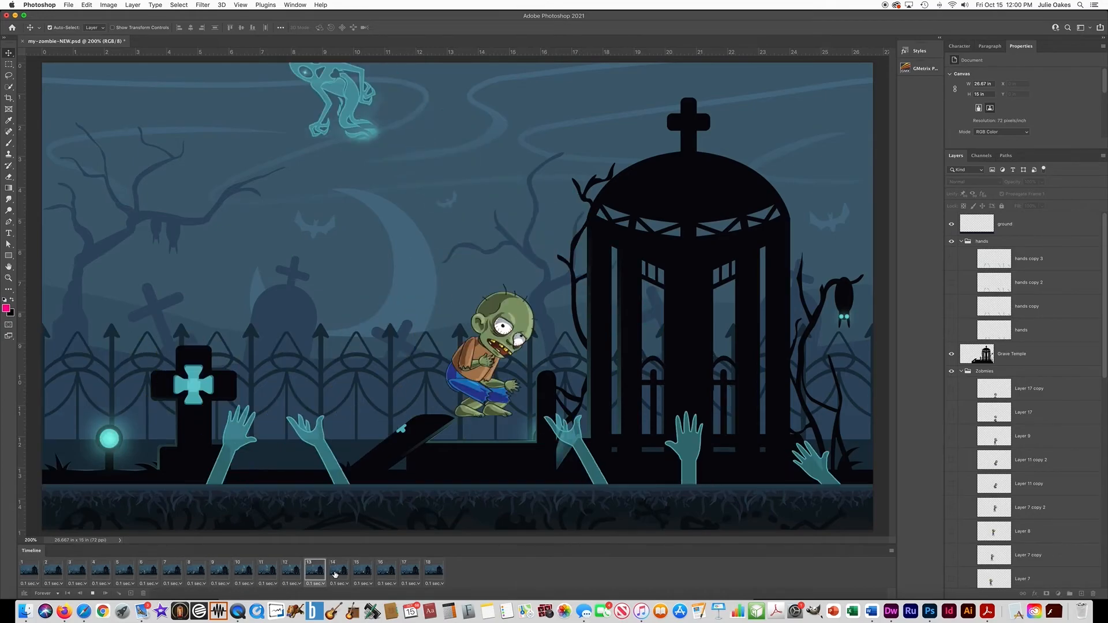
left_click(93, 595)
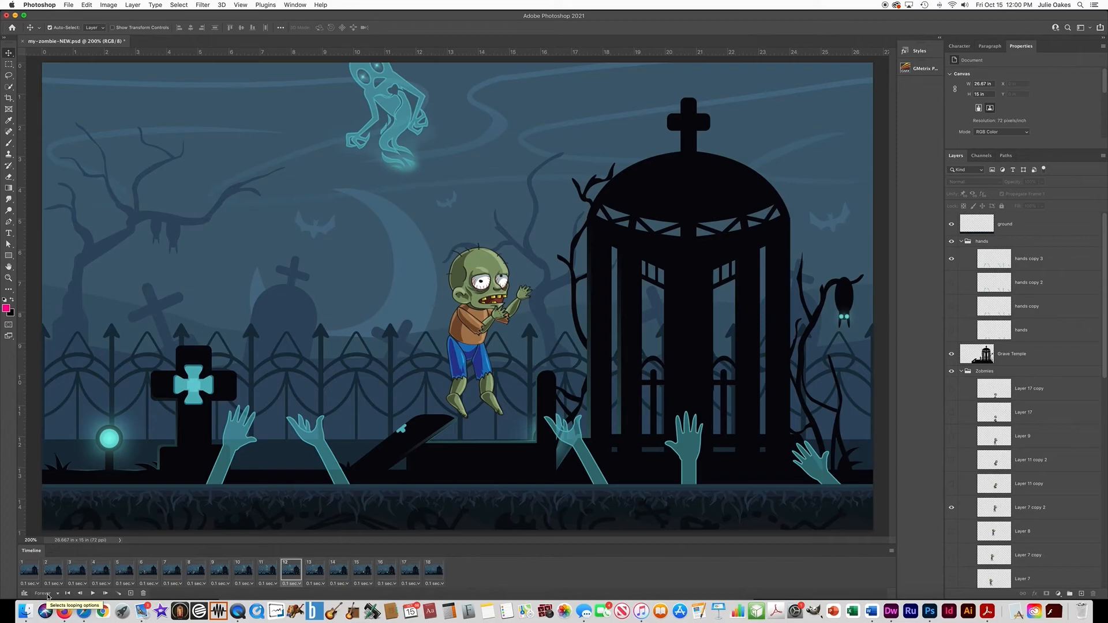
left_click(94, 593)
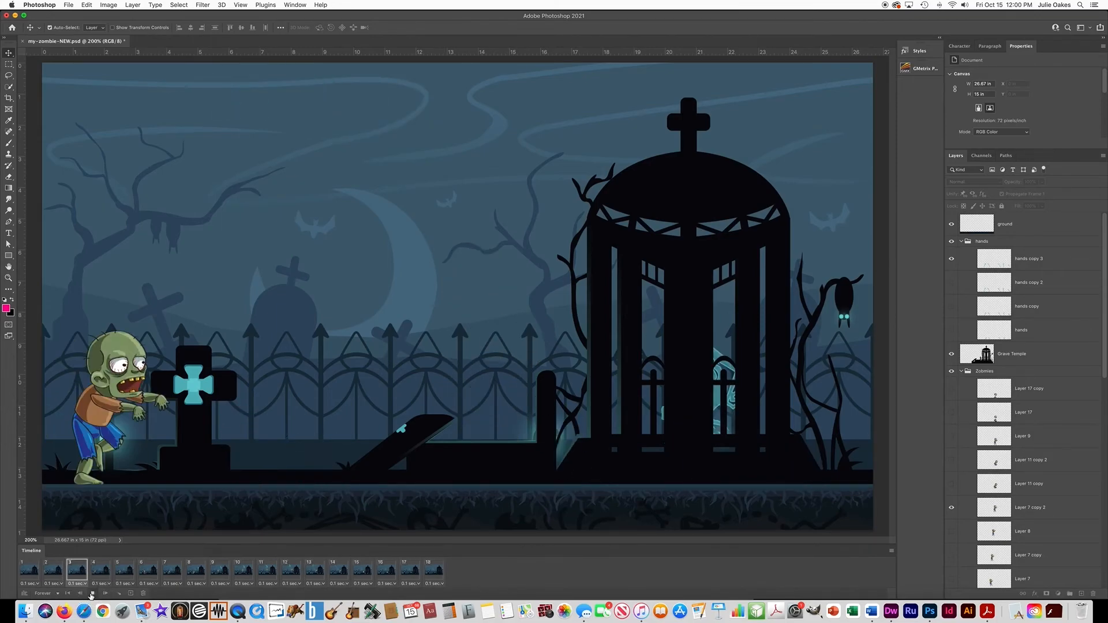
left_click(91, 594)
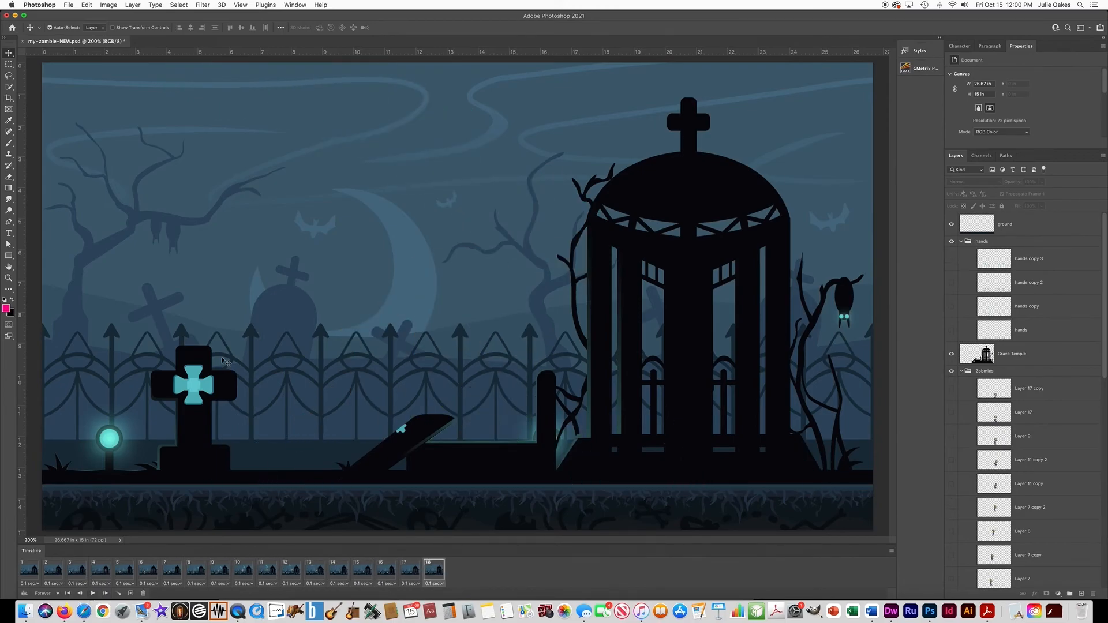
Step: Save the document and export the animation with Save for Web as my-zombie-NEW.gif on the Desktop
left_click(68, 5)
left_click(75, 95)
left_click(68, 5)
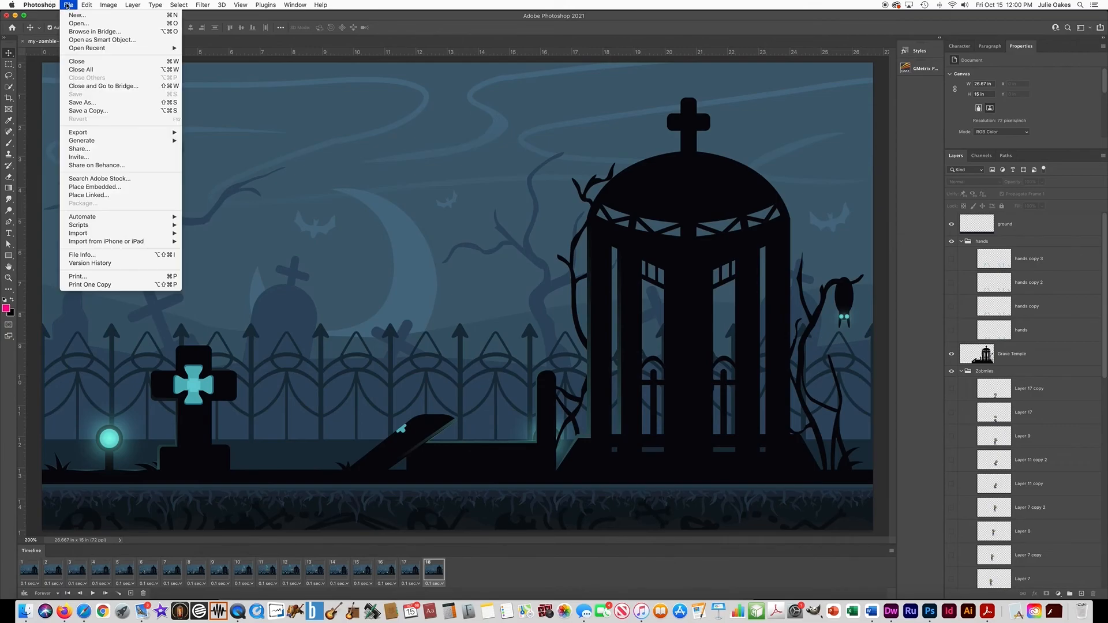
mouse_move(95, 134)
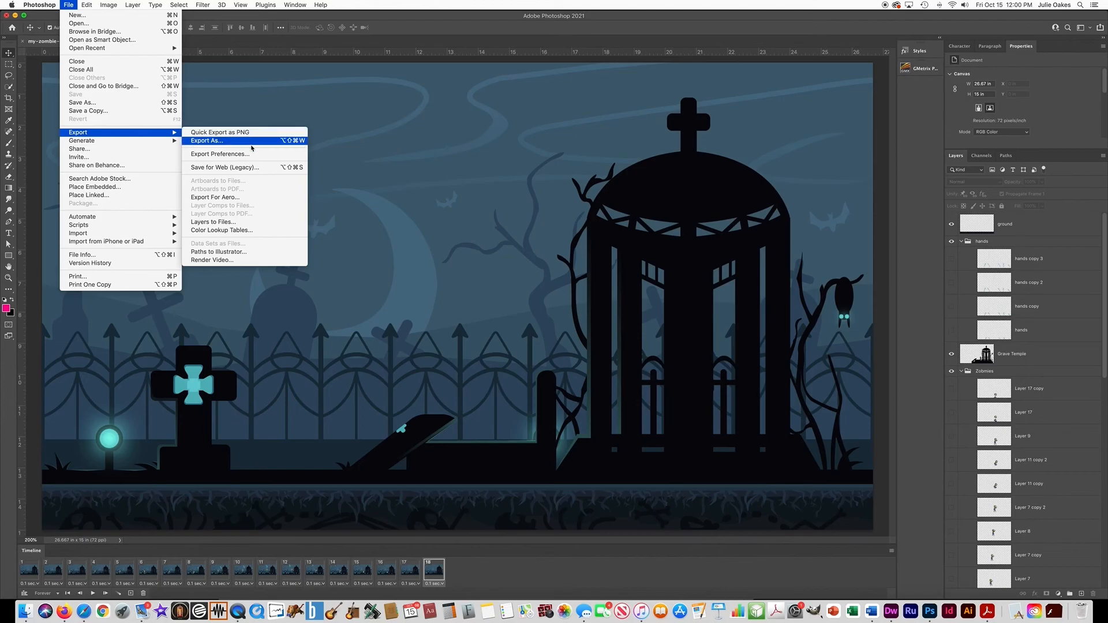
left_click(222, 168)
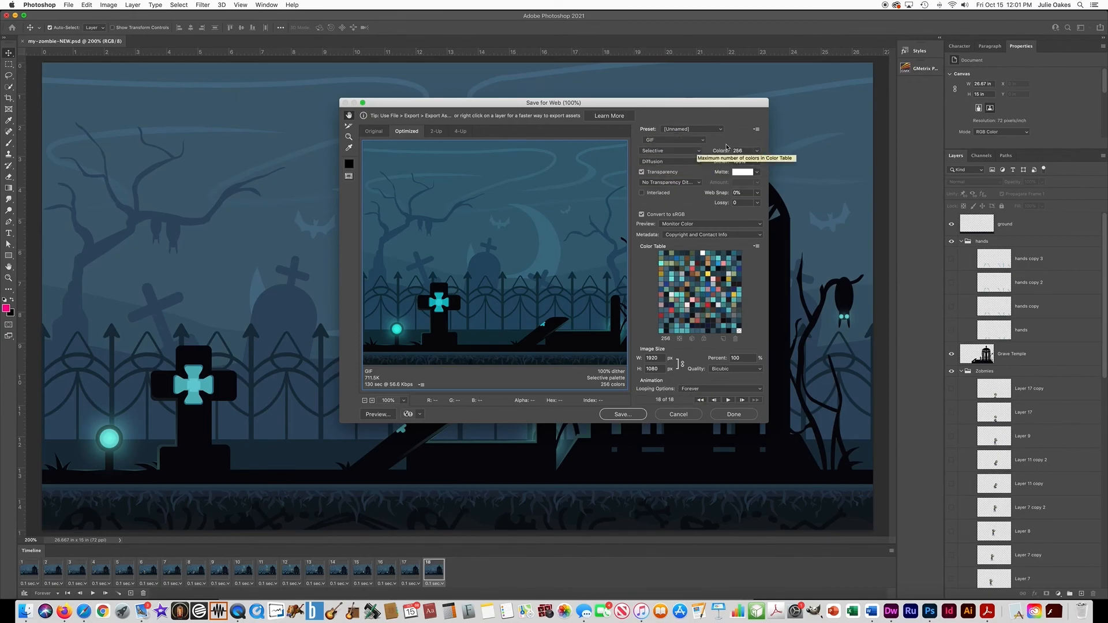
left_click(626, 415)
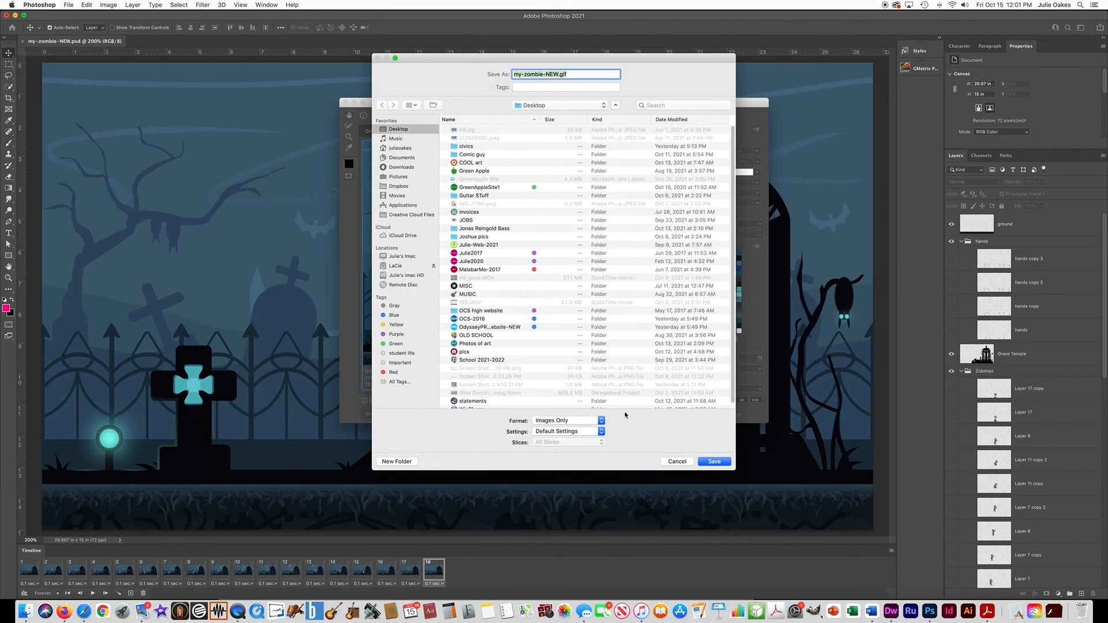
left_click(714, 461)
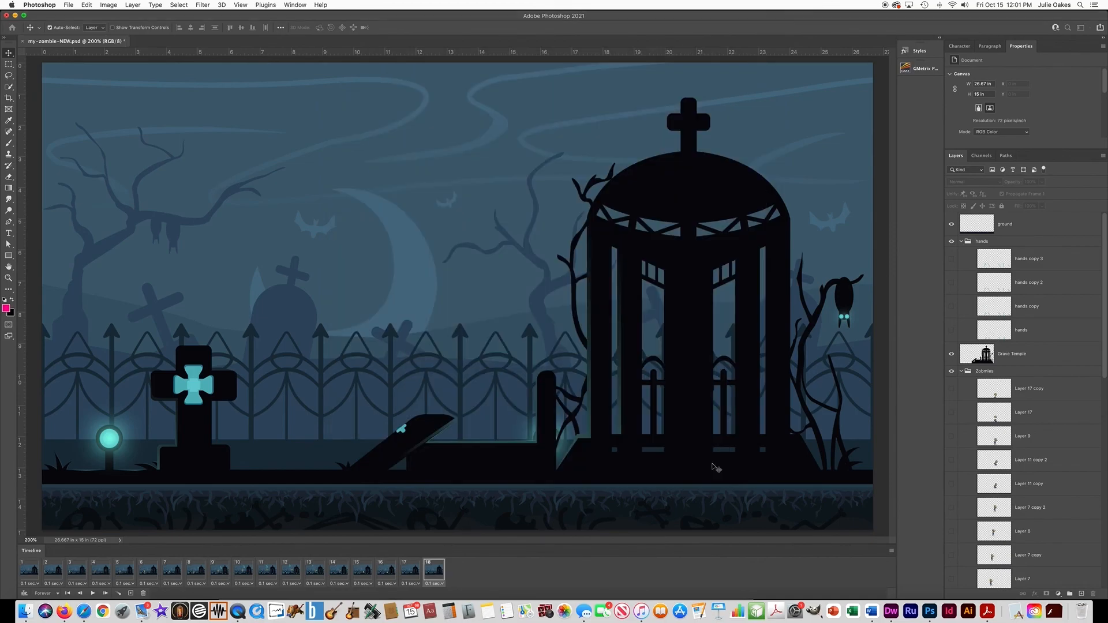